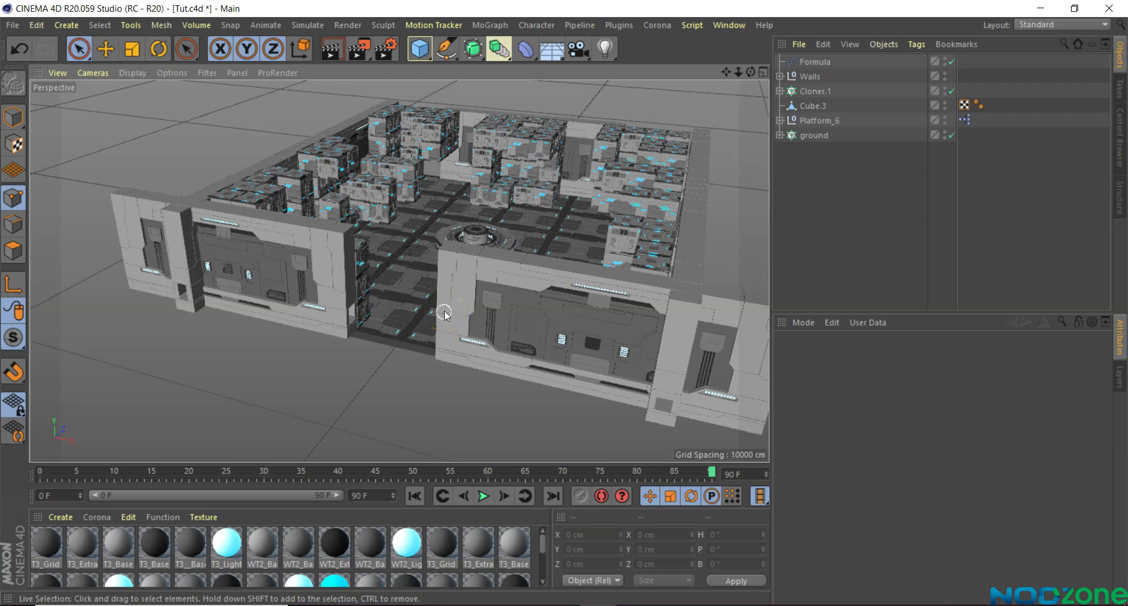
Add the Tunnel_3 asset from the Content Browser to the base scene.
{"action": "right_click_drag", "start_coordinate": [340, 290], "coordinate": [360, 326], "text": "alt"}
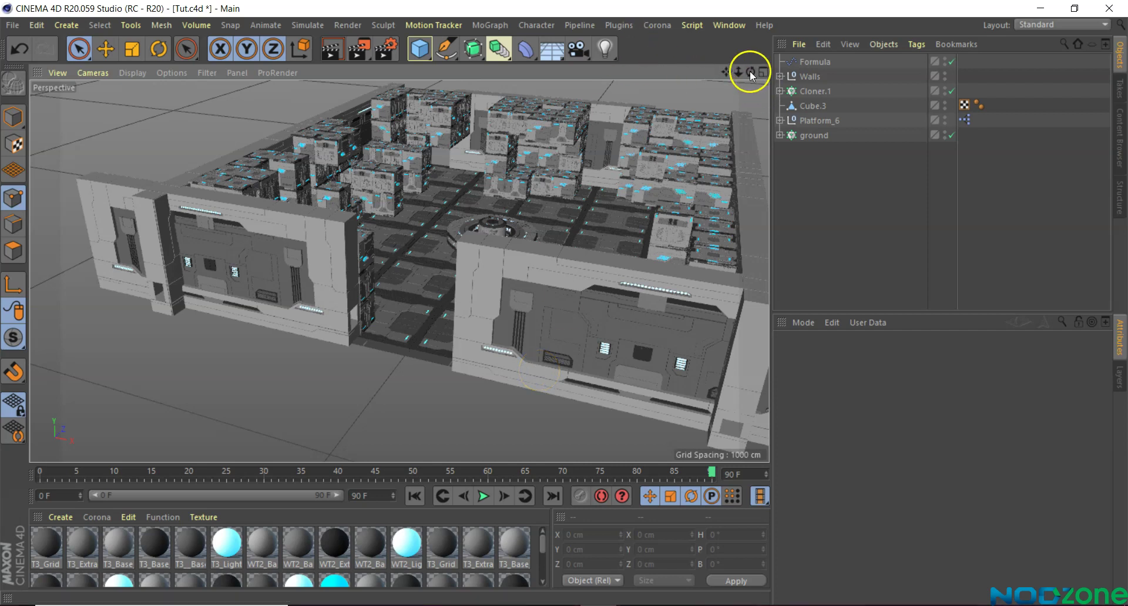
{"action": "left_click_drag", "start_coordinate": [750, 75], "coordinate": [800, 100]}
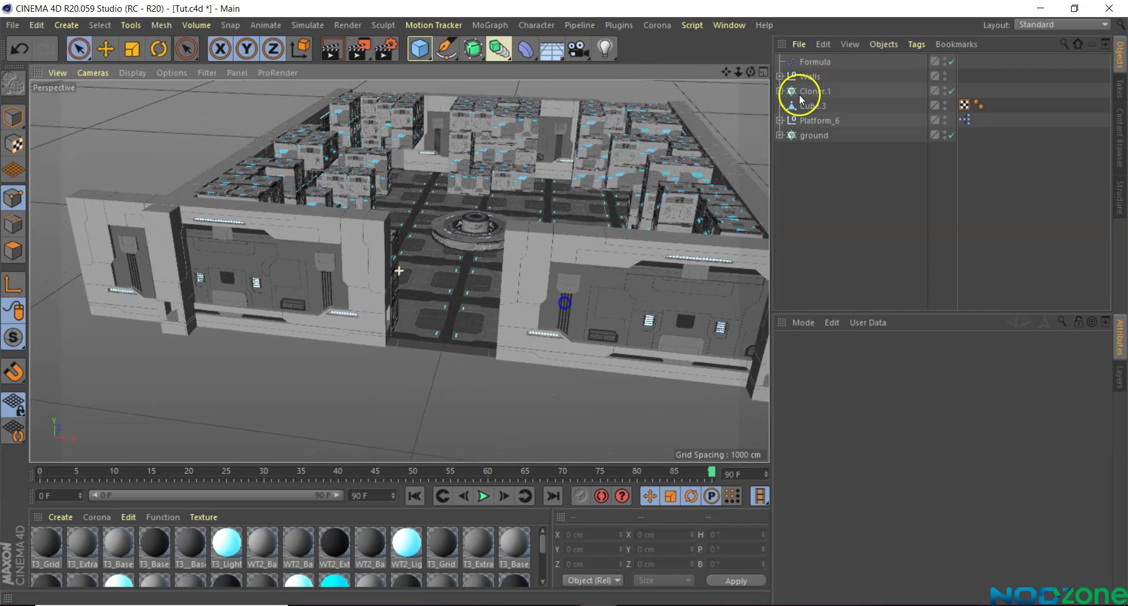
{"action": "left_click", "coordinate": [1120, 156]}
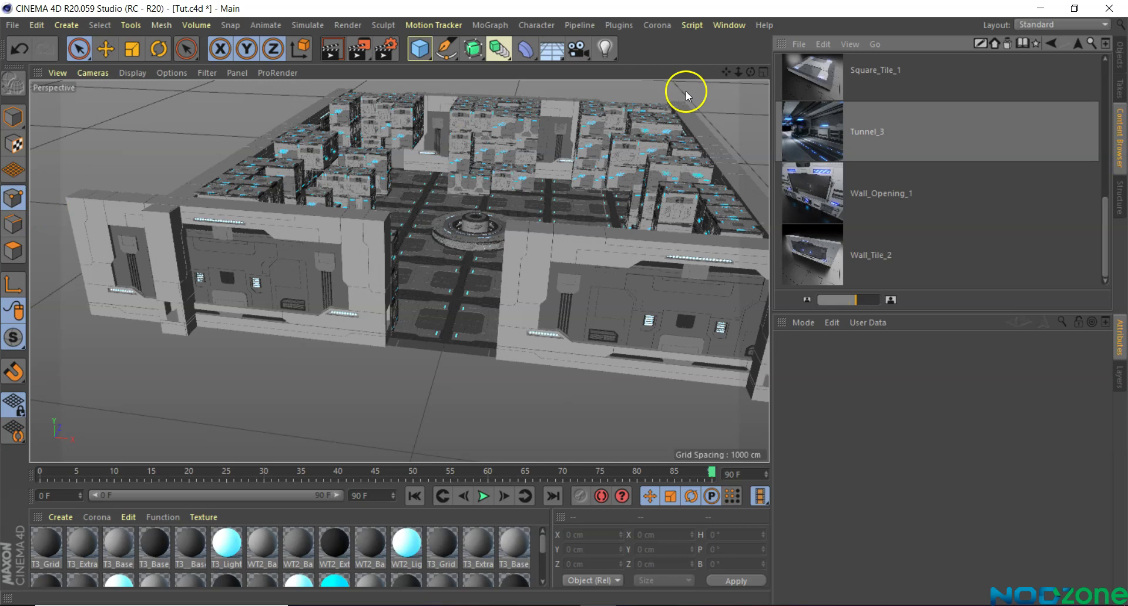
{"action": "left_click_drag", "start_coordinate": [827, 134], "coordinate": [151, 332]}
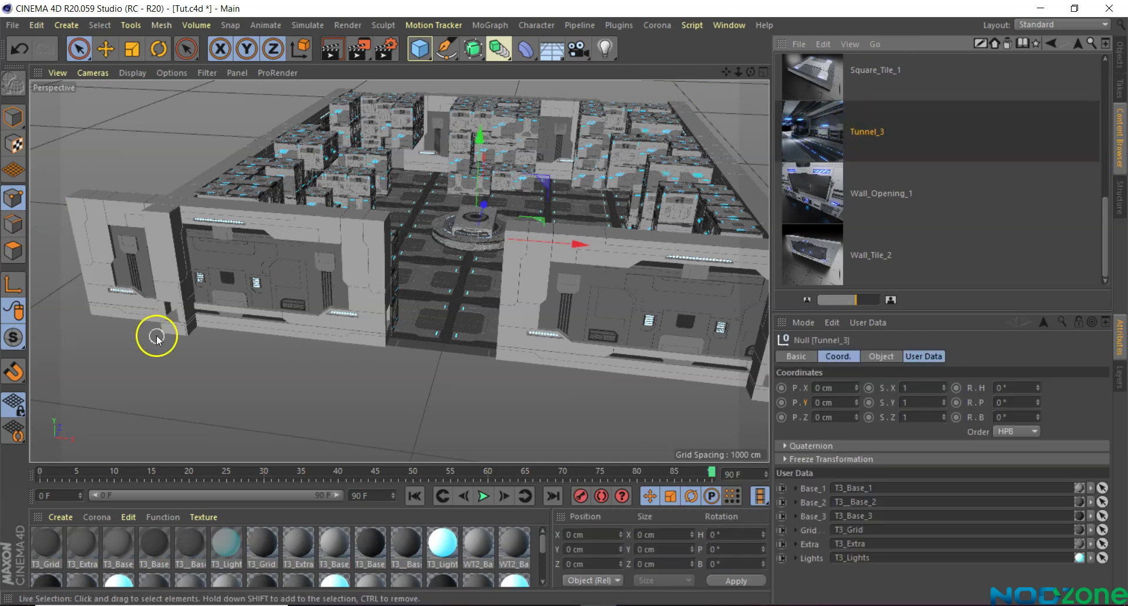
{"action": "left_click", "coordinate": [1119, 54]}
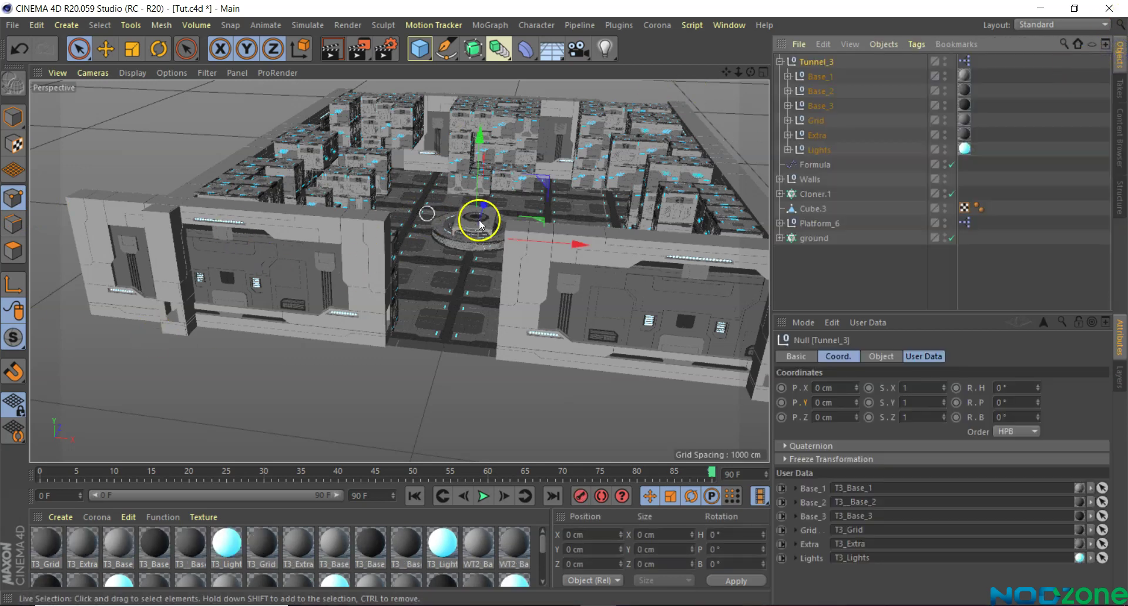
Pull Tunnel_3 forward along Z to -7201.283 cm, in front of the wall gap.
{"action": "mouse_move", "coordinate": [479, 224]}
{"action": "left_mouse_down"}
{"action": "mouse_move", "coordinate": [438, 352]}
{"action": "mouse_move", "coordinate": [445, 340]}
{"action": "left_mouse_up"}
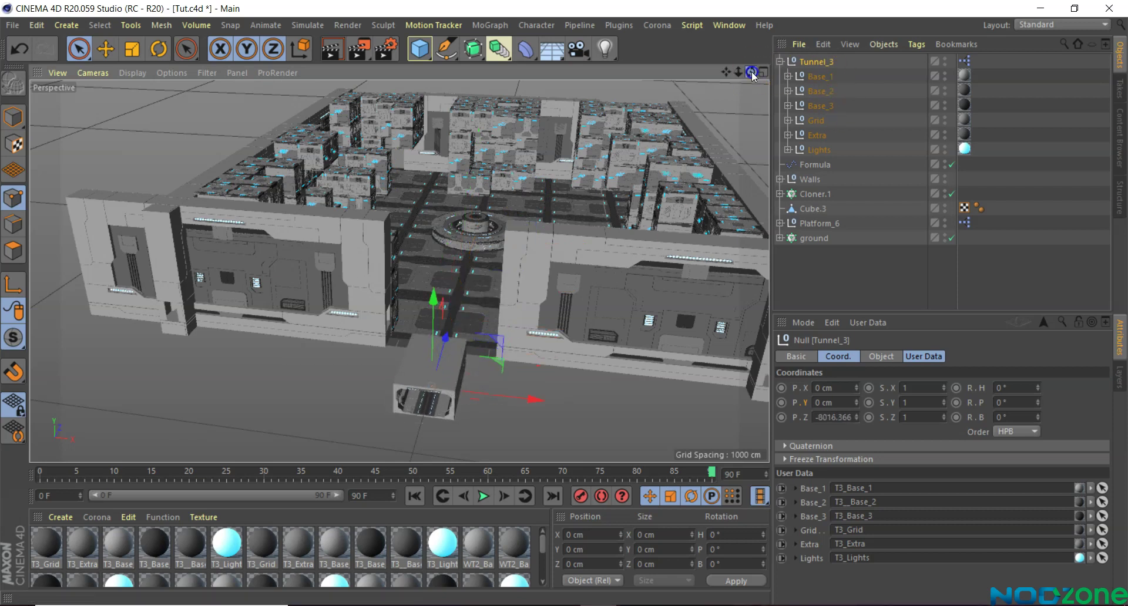
{"action": "left_click_drag", "start_coordinate": [752, 75], "coordinate": [131, 277]}
{"action": "mouse_move", "coordinate": [156, 411]}
{"action": "right_mouse_down", "text": "alt"}
{"action": "mouse_move", "coordinate": [328, 374]}
{"action": "mouse_move", "coordinate": [345, 222]}
{"action": "right_mouse_up", "text": "alt"}
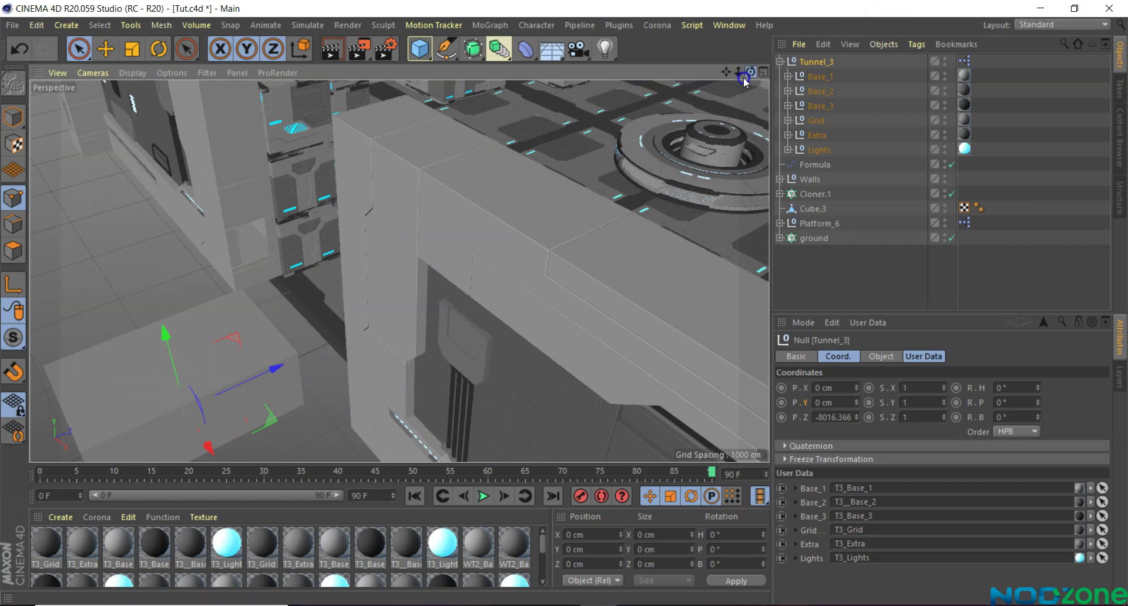
{"action": "mouse_move", "coordinate": [744, 82]}
{"action": "left_mouse_down"}
{"action": "mouse_move", "coordinate": [573, 288]}
{"action": "mouse_move", "coordinate": [647, 423]}
{"action": "left_mouse_up"}
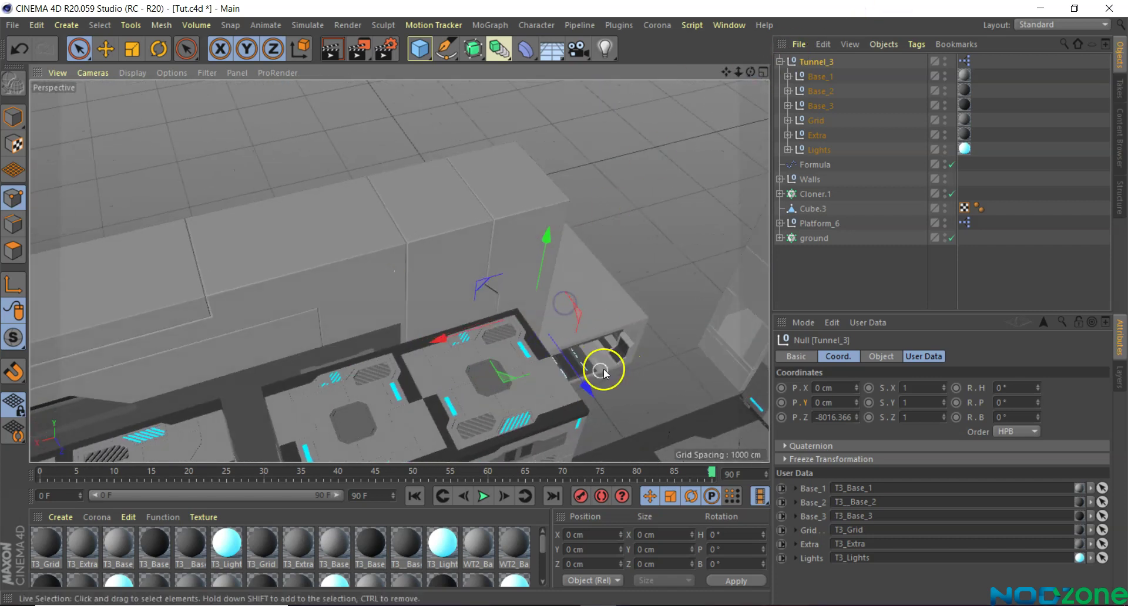
{"action": "scroll", "coordinate": [623, 305], "scroll_direction": "up", "scroll_amount": 2}
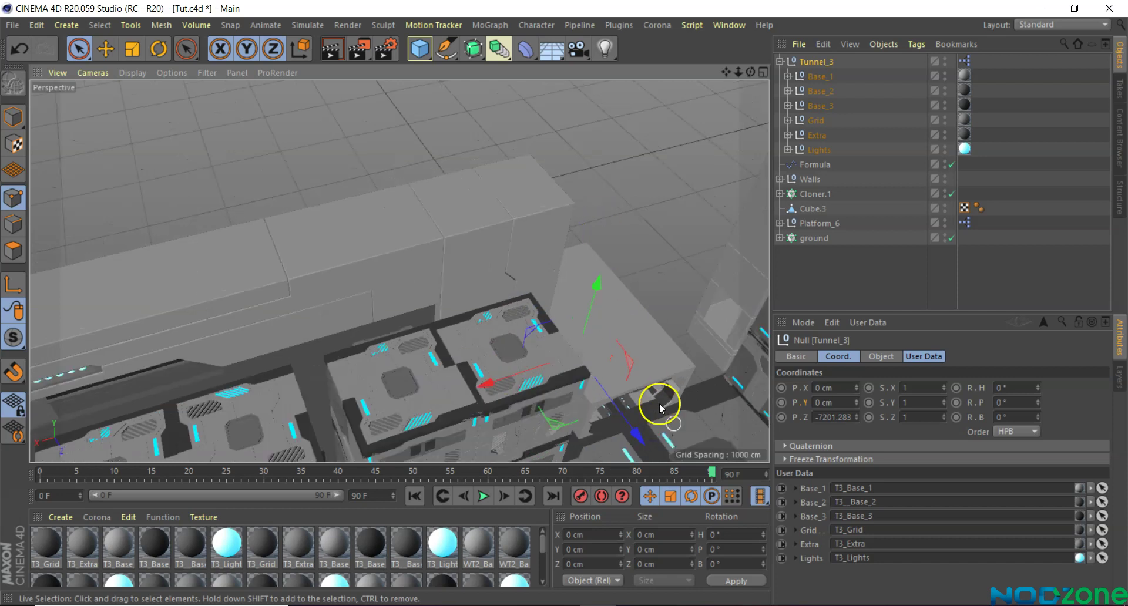
{"action": "scroll", "coordinate": [646, 382], "scroll_direction": "up", "scroll_amount": 3}
{"action": "scroll", "coordinate": [646, 358], "scroll_direction": "up", "scroll_amount": 3}
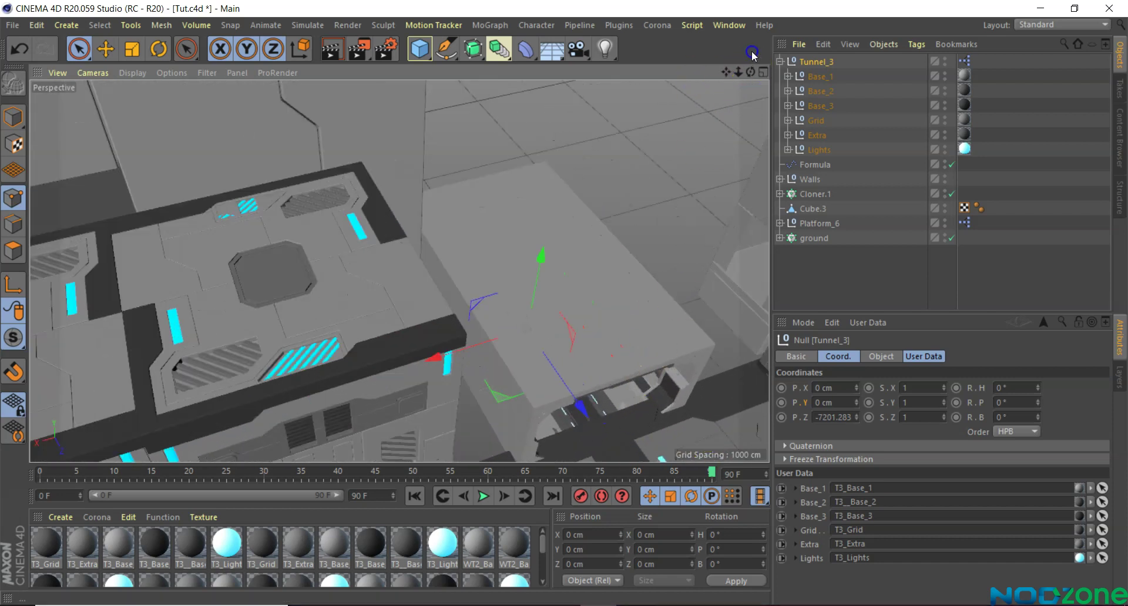
Raise Tunnel_3 along Y to 65.95 cm.
{"action": "mouse_move", "coordinate": [747, 78]}
{"action": "left_mouse_down"}
{"action": "mouse_move", "coordinate": [396, 269]}
{"action": "mouse_move", "coordinate": [438, 166]}
{"action": "mouse_move", "coordinate": [417, 171]}
{"action": "left_mouse_up"}
{"action": "scroll", "coordinate": [416, 169], "scroll_direction": "up", "scroll_amount": 2}
{"action": "scroll", "coordinate": [487, 406], "scroll_direction": "up", "scroll_amount": 2}
{"action": "scroll", "coordinate": [491, 470], "scroll_direction": "up", "scroll_amount": 2}
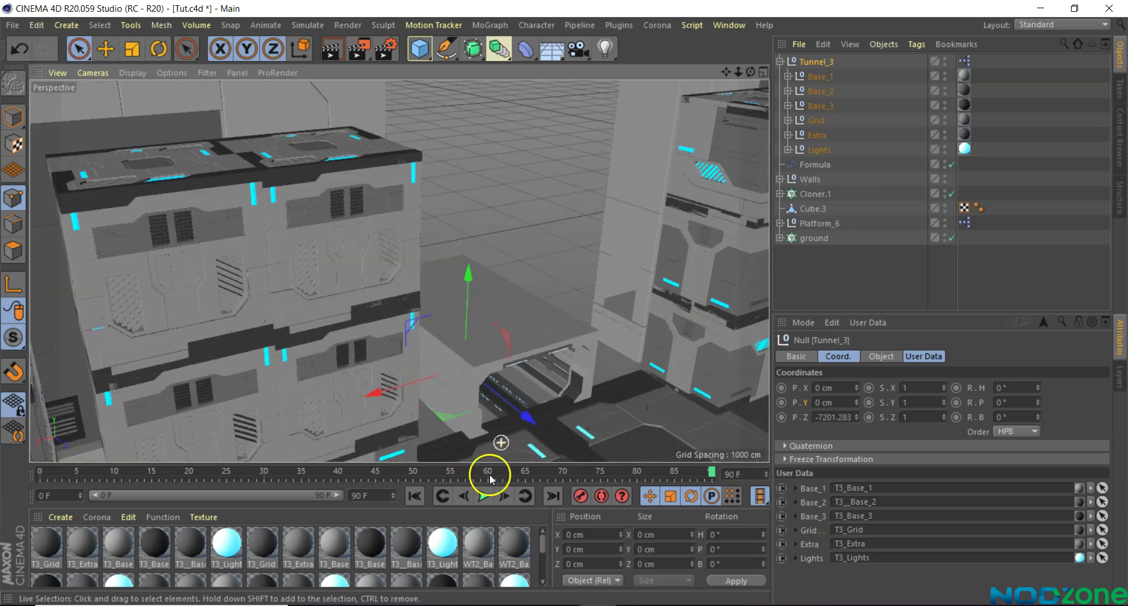
{"action": "scroll", "coordinate": [502, 444], "scroll_direction": "up", "scroll_amount": 2}
{"action": "scroll", "coordinate": [499, 445], "scroll_direction": "up", "scroll_amount": 2}
{"action": "scroll", "coordinate": [432, 252], "scroll_direction": "up", "scroll_amount": 2}
{"action": "mouse_move", "coordinate": [434, 222]}
{"action": "left_mouse_down"}
{"action": "mouse_move", "coordinate": [439, 190]}
{"action": "mouse_move", "coordinate": [437, 207]}
{"action": "mouse_move", "coordinate": [352, 171]}
{"action": "left_mouse_up"}
{"action": "mouse_move", "coordinate": [353, 171]}
{"action": "right_mouse_down", "text": "alt"}
{"action": "mouse_move", "coordinate": [491, 231]}
{"action": "mouse_move", "coordinate": [536, 284]}
{"action": "right_mouse_up", "text": "alt"}
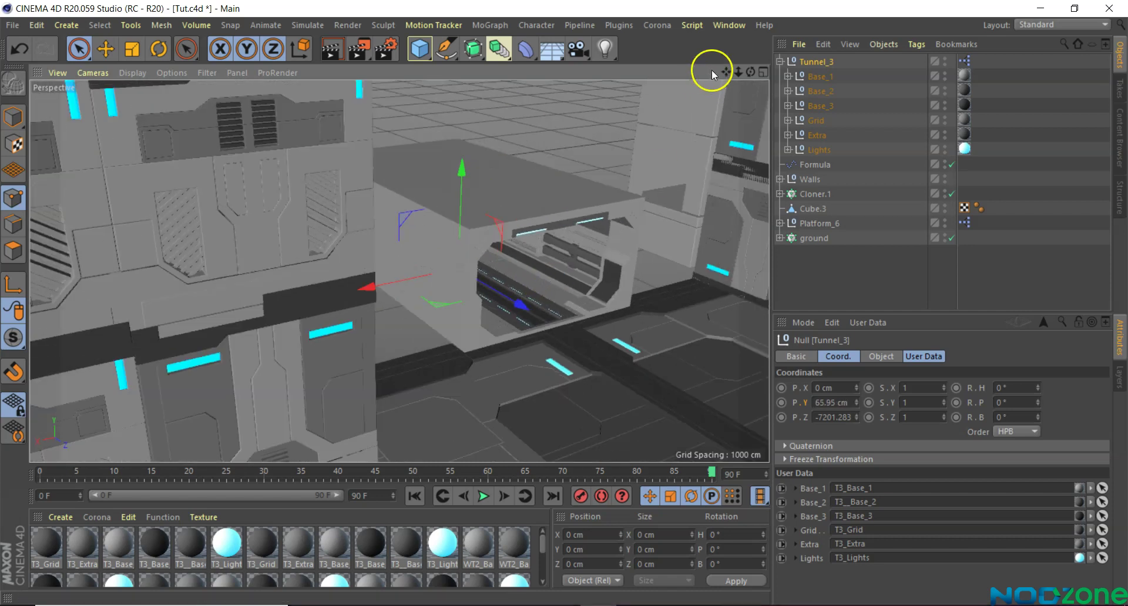
{"action": "left_click_drag", "start_coordinate": [746, 76], "coordinate": [563, 303]}
Expand the Walls group and select the Wall_Tile_2.6 wall piece.
{"action": "left_click", "coordinate": [780, 62]}
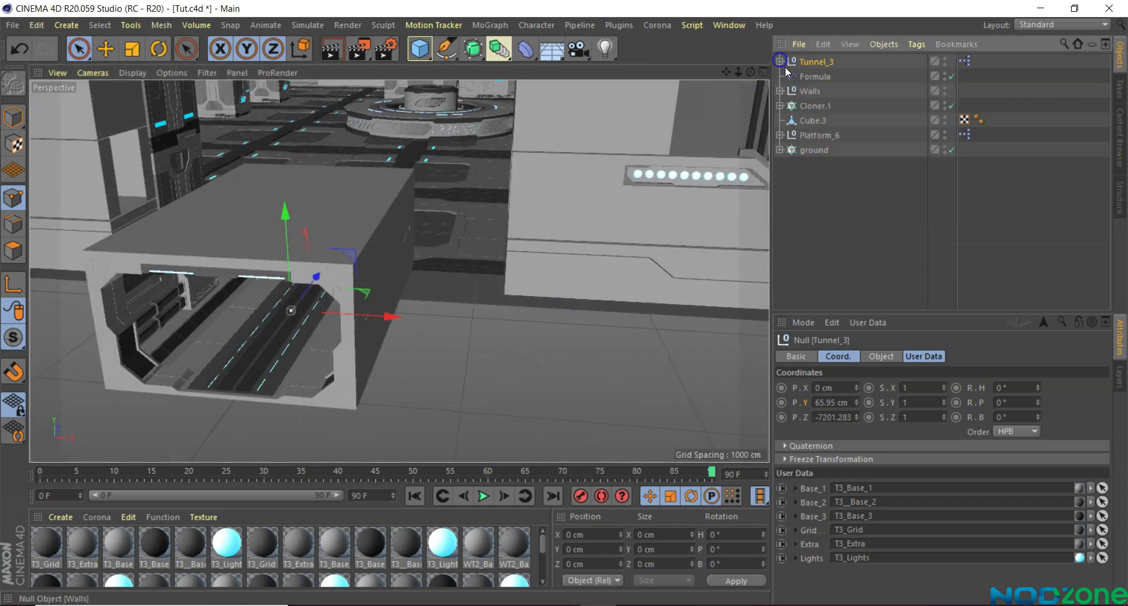
{"action": "left_click", "coordinate": [809, 91]}
{"action": "left_click_drag", "start_coordinate": [689, 143], "coordinate": [521, 391], "text": "alt"}
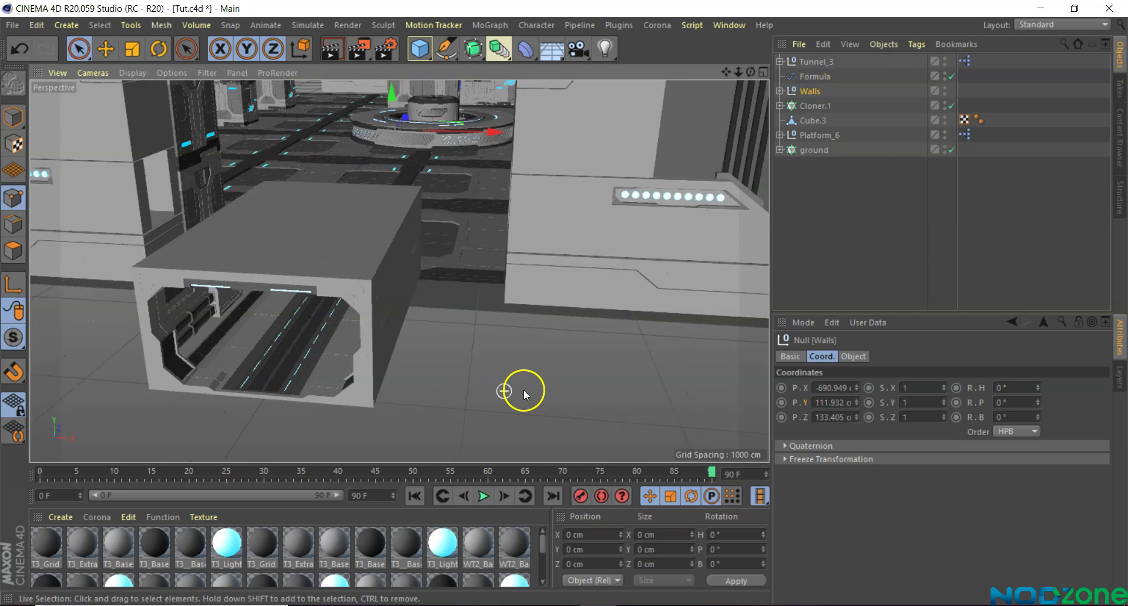
{"action": "mouse_move", "coordinate": [140, 212]}
{"action": "left_mouse_down", "text": "alt"}
{"action": "mouse_move", "coordinate": [335, 382]}
{"action": "mouse_move", "coordinate": [476, 415]}
{"action": "mouse_move", "coordinate": [624, 237]}
{"action": "left_mouse_up", "text": "alt"}
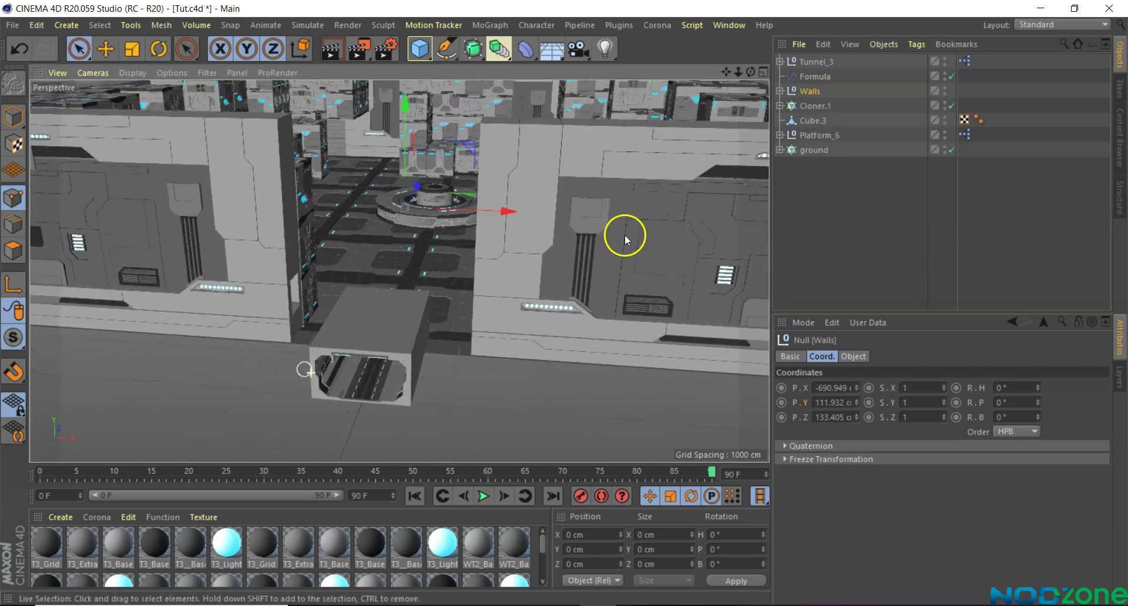
{"action": "left_click", "coordinate": [779, 91]}
{"action": "left_click", "coordinate": [834, 121]}
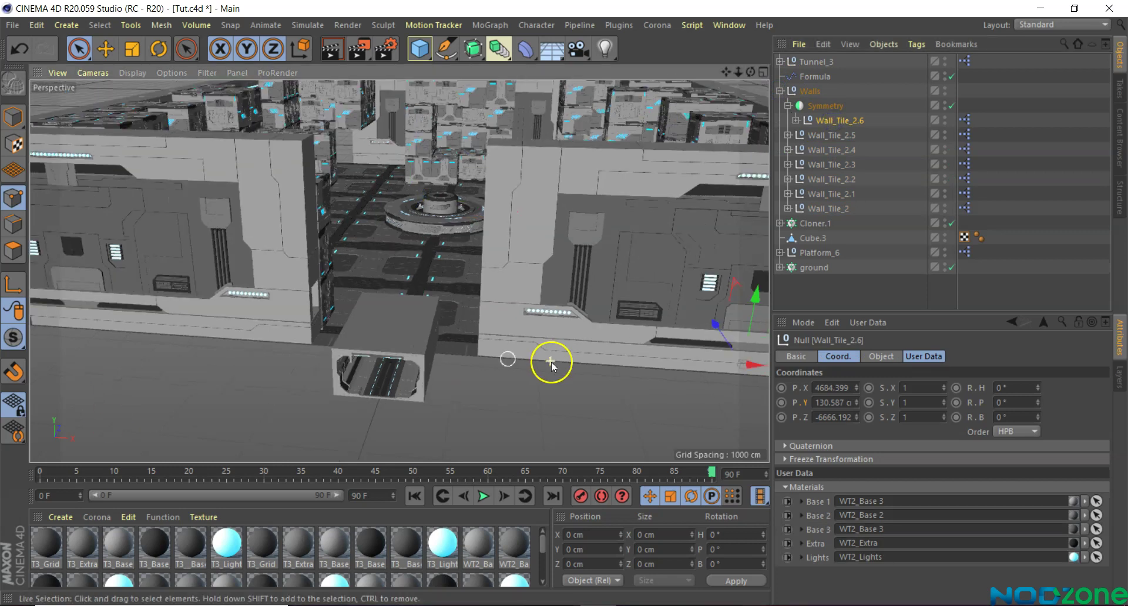
{"action": "right_click_drag", "start_coordinate": [543, 363], "coordinate": [559, 376], "text": "alt"}
Slide Wall_Tile_2.6 along X to 4077.678 cm toward the tunnel.
{"action": "left_click_drag", "start_coordinate": [739, 374], "coordinate": [714, 376]}
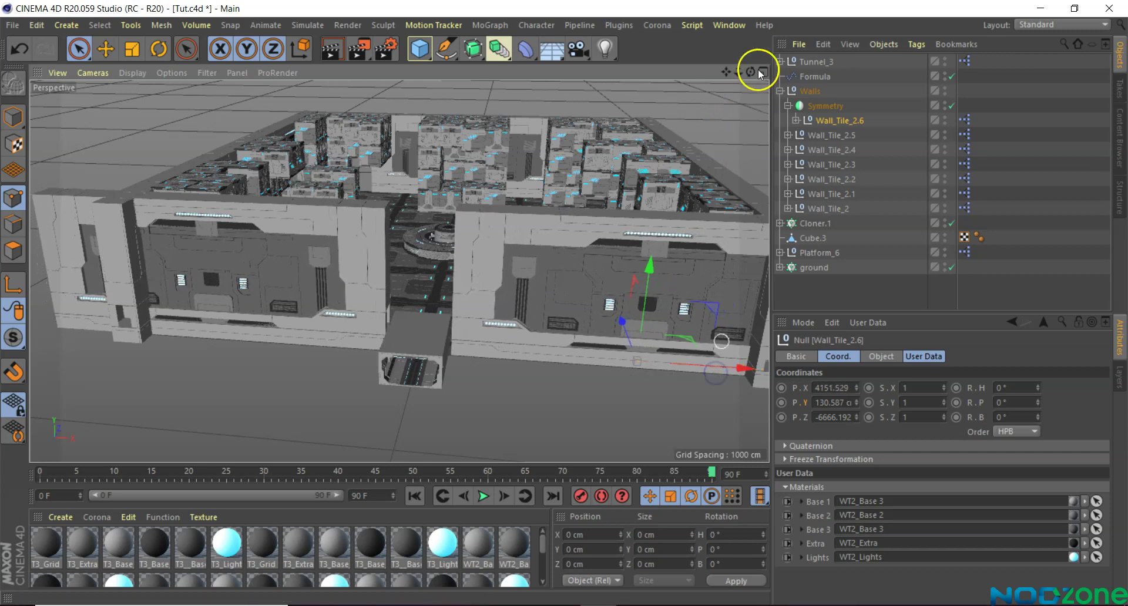
{"action": "mouse_move", "coordinate": [762, 76]}
{"action": "left_mouse_down"}
{"action": "mouse_move", "coordinate": [536, 254]}
{"action": "mouse_move", "coordinate": [587, 335]}
{"action": "left_mouse_up"}
{"action": "left_click_drag", "start_coordinate": [745, 368], "coordinate": [739, 373]}
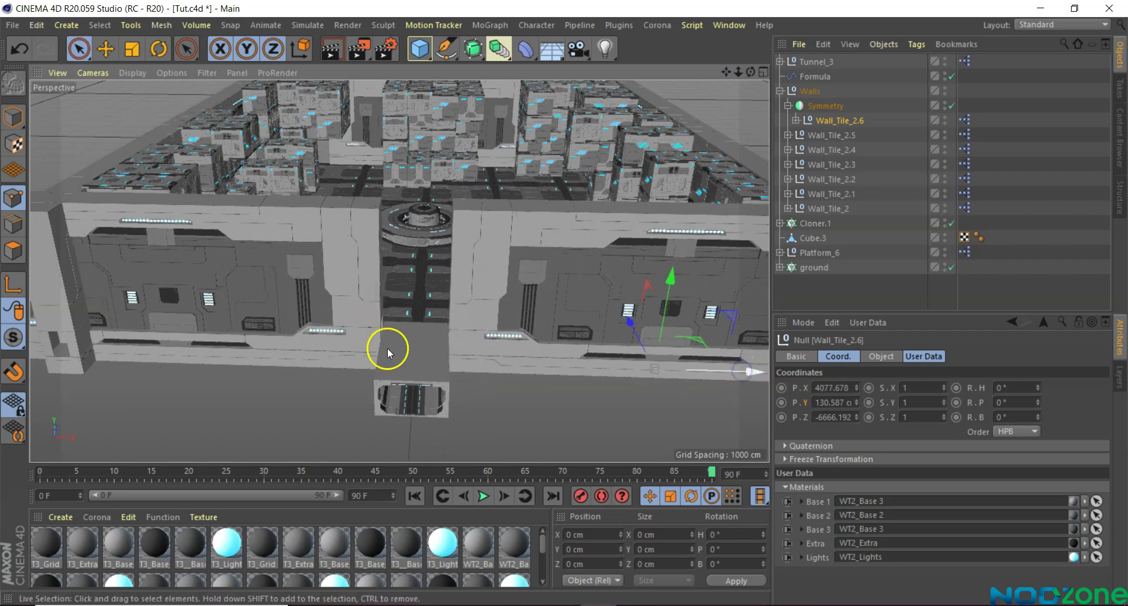
{"action": "scroll", "coordinate": [387, 349], "scroll_direction": "up", "scroll_amount": 3}
{"action": "scroll", "coordinate": [387, 349], "scroll_direction": "up", "scroll_amount": 1}
{"action": "left_click_drag", "start_coordinate": [753, 75], "coordinate": [761, 56]}
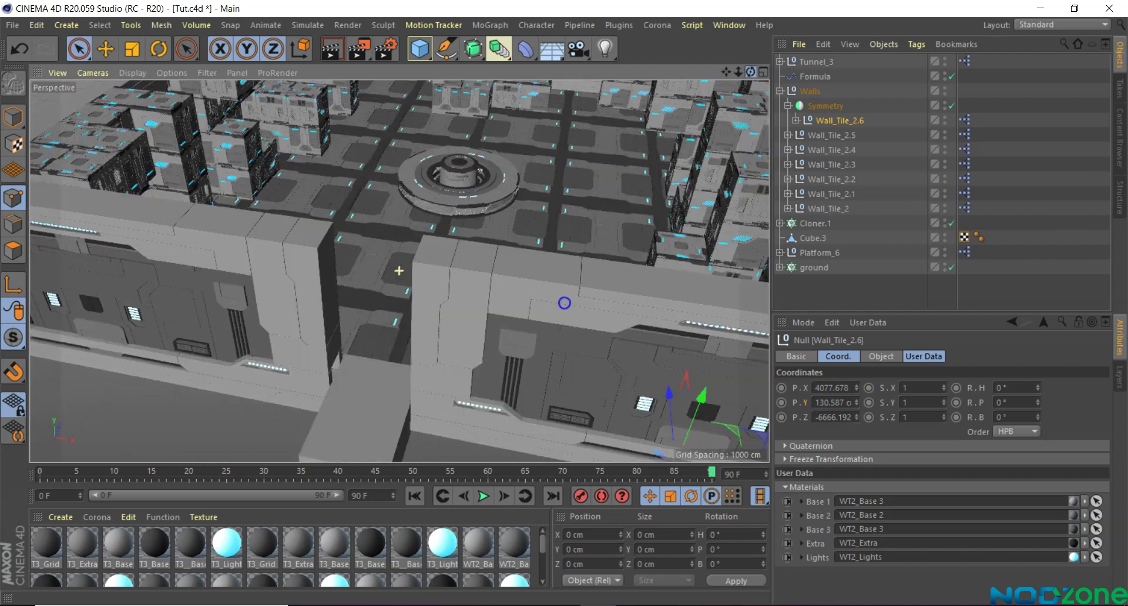
Add a MoGraph Cloner and nest Tunnel_3 inside it as its child.
{"action": "left_click", "coordinate": [780, 91]}
{"action": "left_click", "coordinate": [806, 62]}
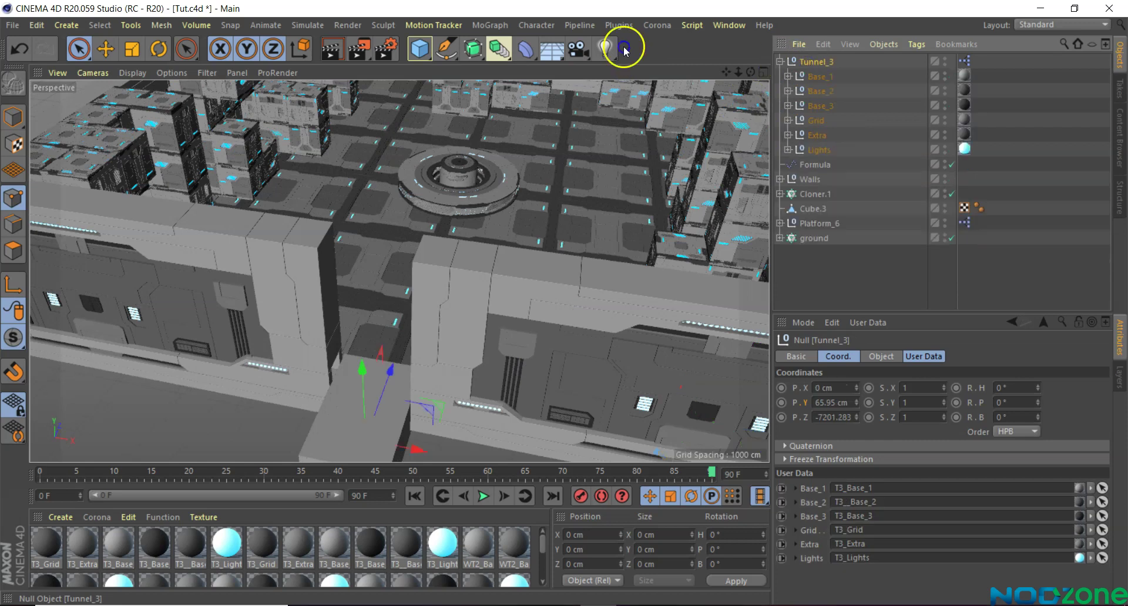
{"action": "left_click_drag", "start_coordinate": [176, 269], "coordinate": [296, 426], "text": "alt"}
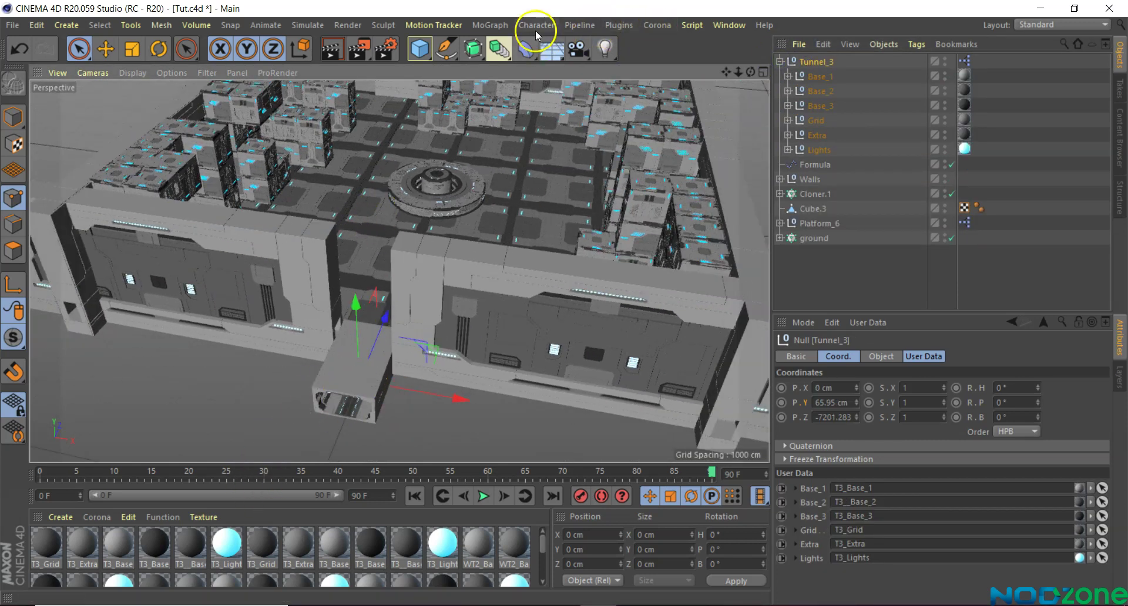
{"action": "left_click", "coordinate": [479, 24]}
{"action": "left_click", "coordinate": [500, 185]}
{"action": "left_click", "coordinate": [779, 77]}
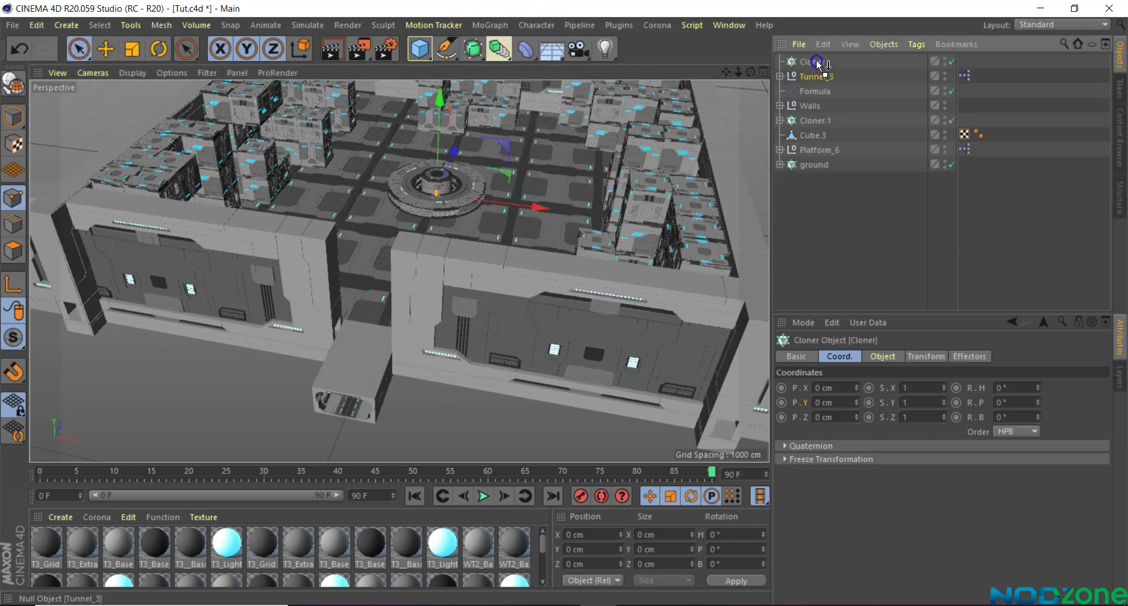
{"action": "left_click_drag", "start_coordinate": [818, 65], "coordinate": [823, 63]}
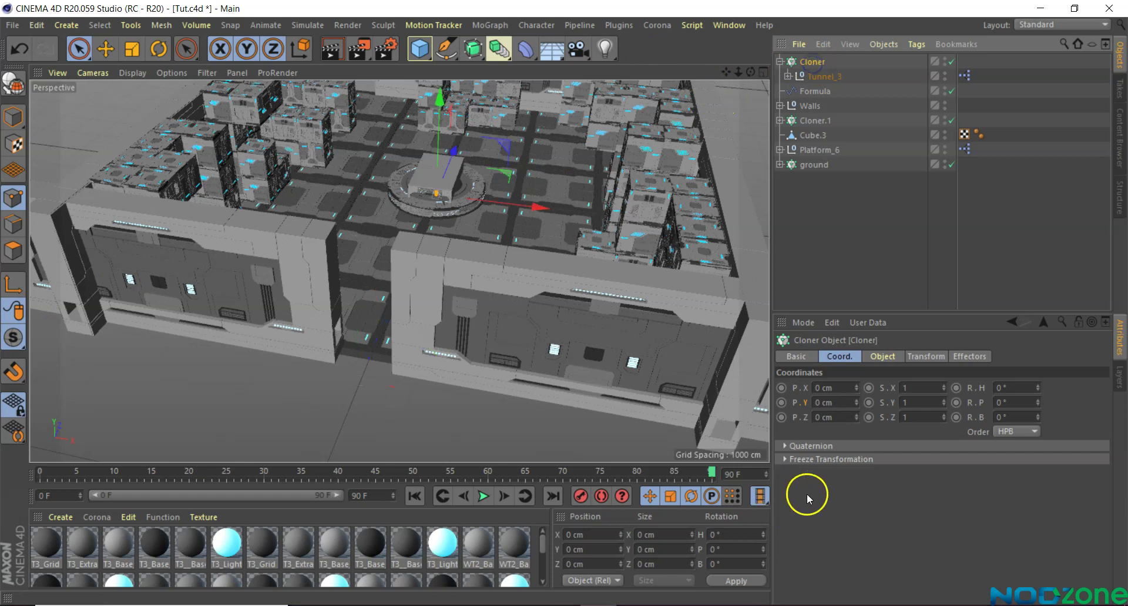
Set the Cloner to 2 clones with zero Y offset and a -417 cm Z offset.
{"action": "left_click", "coordinate": [883, 358]}
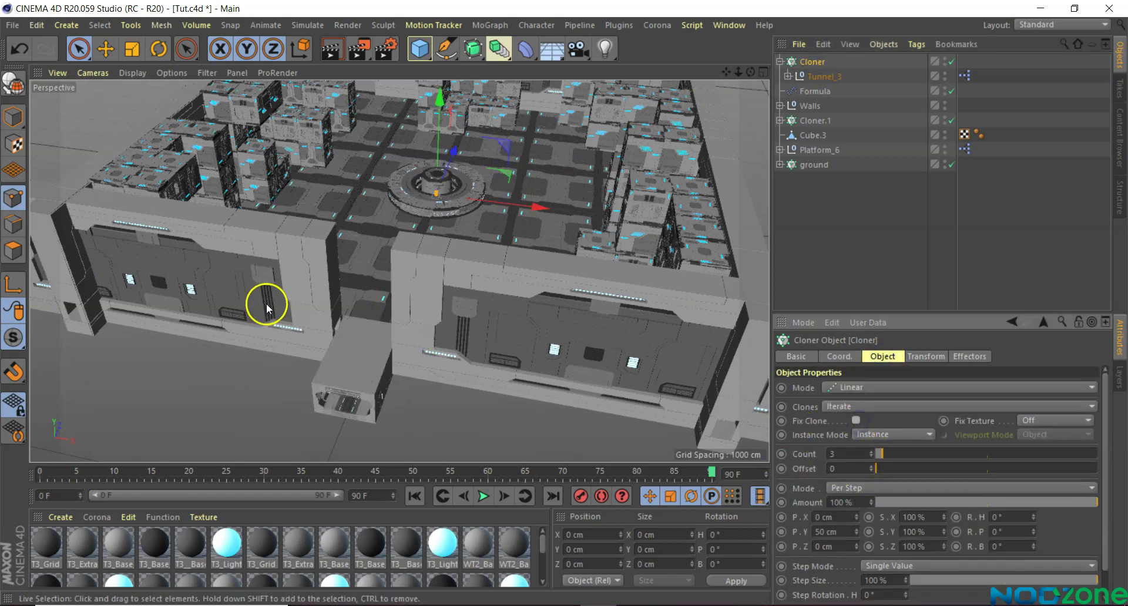
{"action": "scroll", "coordinate": [306, 388], "scroll_direction": "up", "scroll_amount": 6}
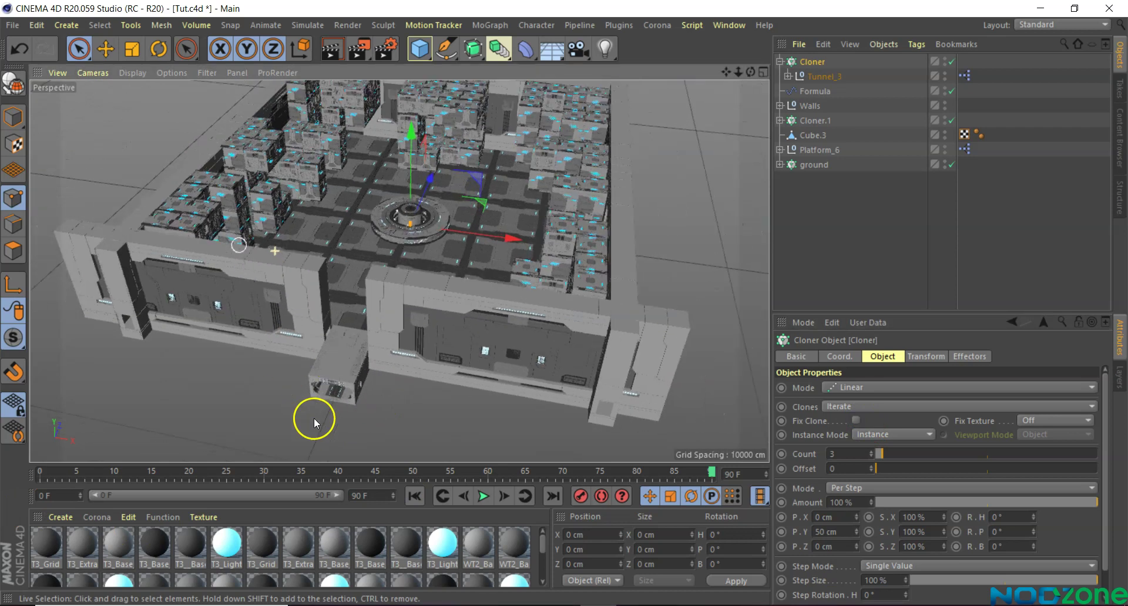
{"action": "left_click", "coordinate": [845, 532]}
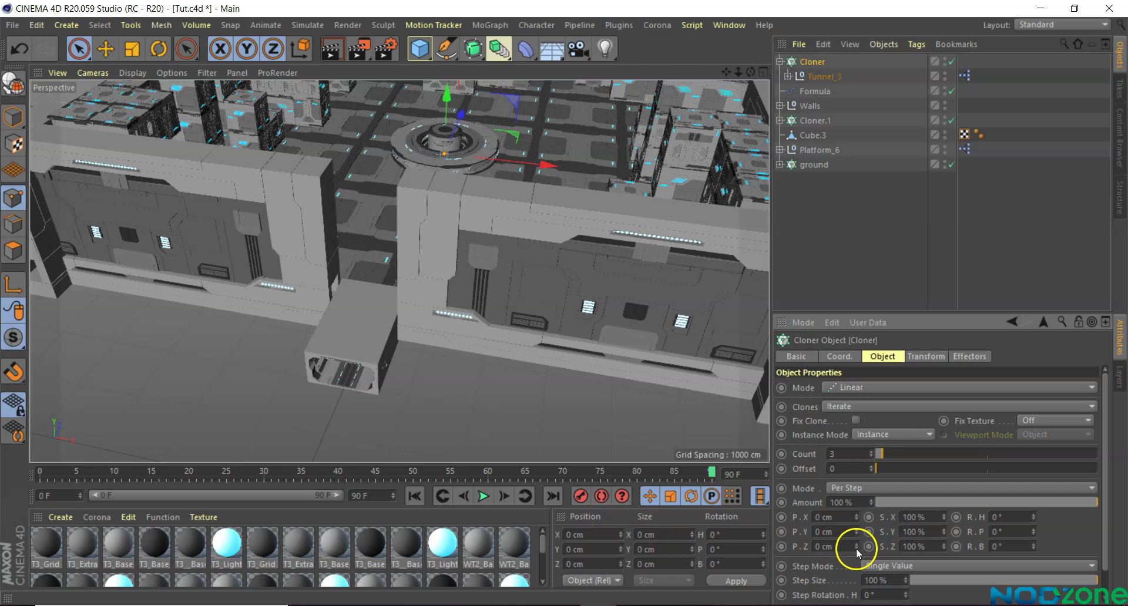
{"action": "left_click_drag", "start_coordinate": [855, 547], "coordinate": [856, 587]}
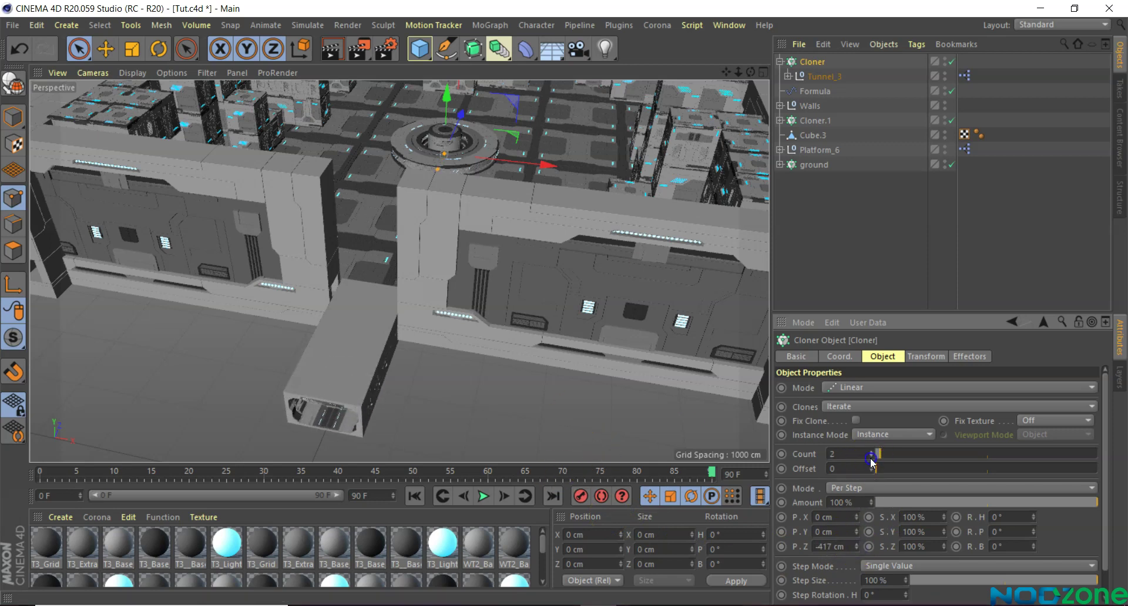
{"action": "left_click", "coordinate": [862, 549]}
Widen the clone spacing along Z to -1784 cm so the tunnels line up.
{"action": "left_click_drag", "start_coordinate": [854, 581], "coordinate": [846, 291]}
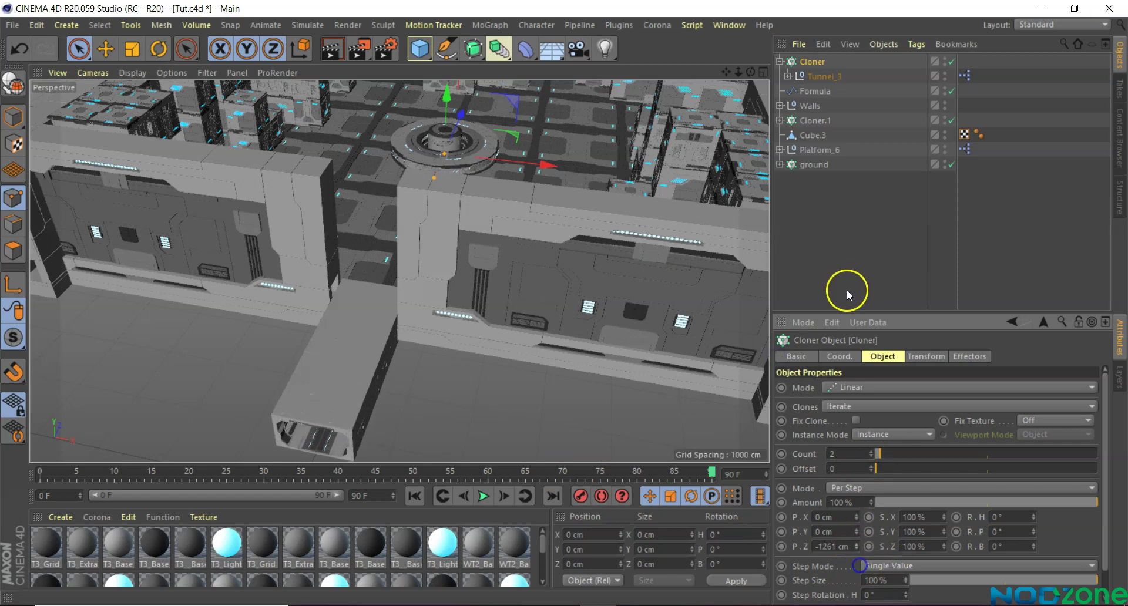
{"action": "left_click_drag", "start_coordinate": [686, 443], "coordinate": [856, 564]}
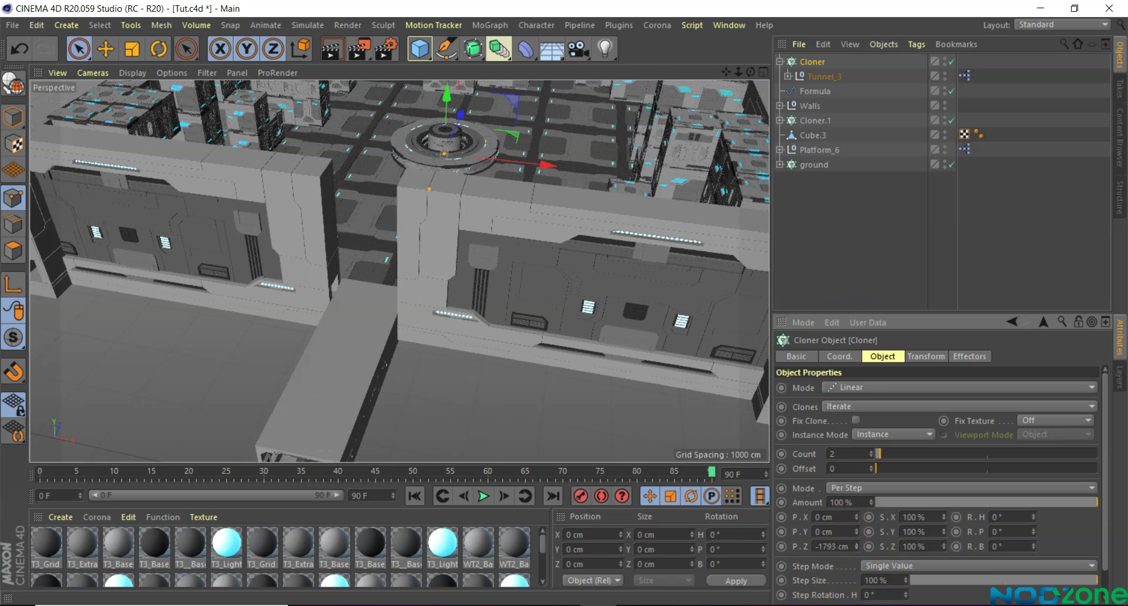
{"action": "left_click_drag", "start_coordinate": [751, 72], "coordinate": [169, 420]}
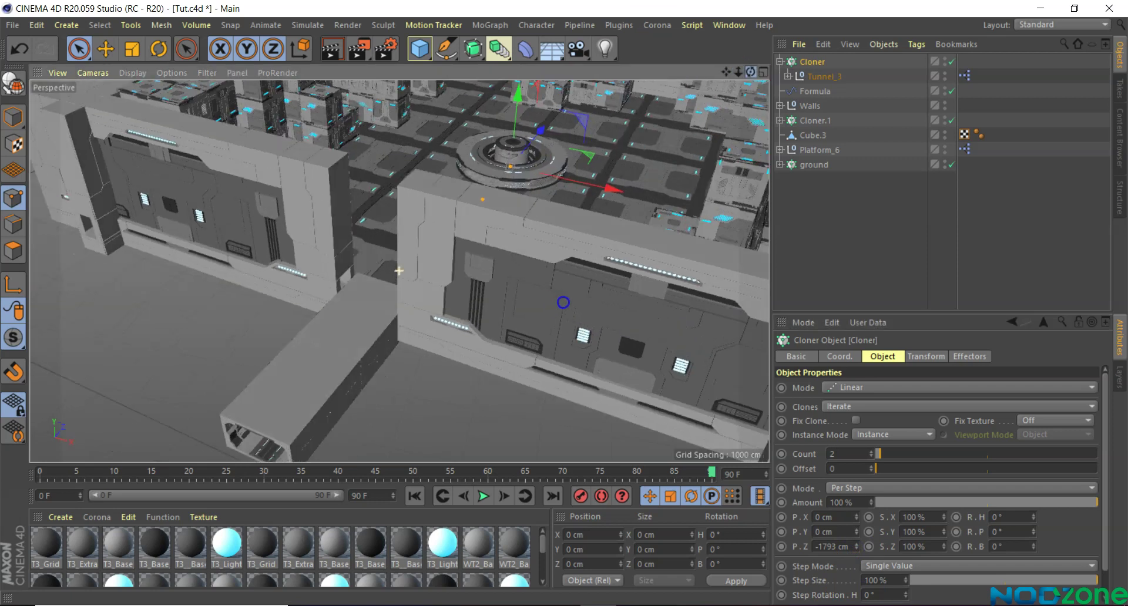
{"action": "left_click_drag", "start_coordinate": [247, 415], "coordinate": [385, 372]}
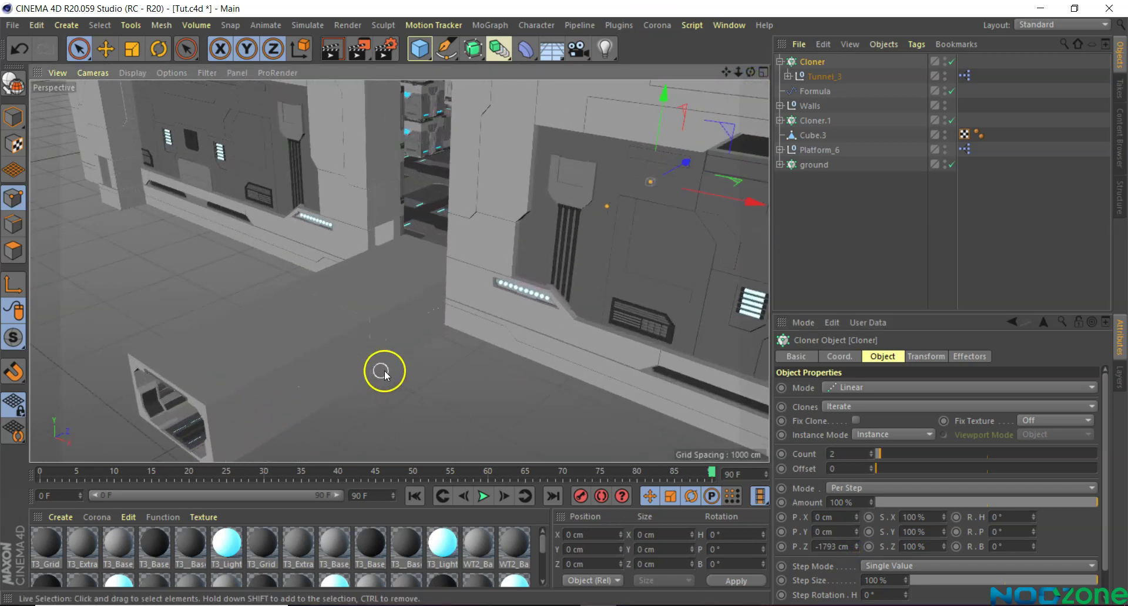
{"action": "mouse_move", "coordinate": [854, 552]}
{"action": "left_mouse_down"}
{"action": "mouse_move", "coordinate": [856, 572]}
{"action": "mouse_move", "coordinate": [857, 548]}
{"action": "left_mouse_up"}
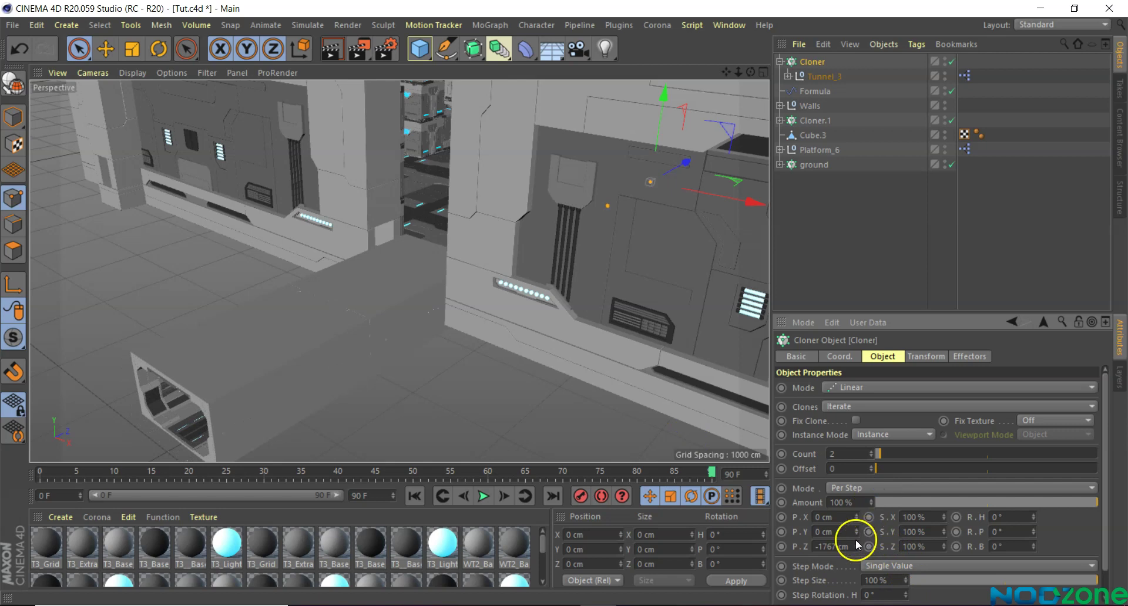
{"action": "left_click_drag", "start_coordinate": [856, 547], "coordinate": [857, 549]}
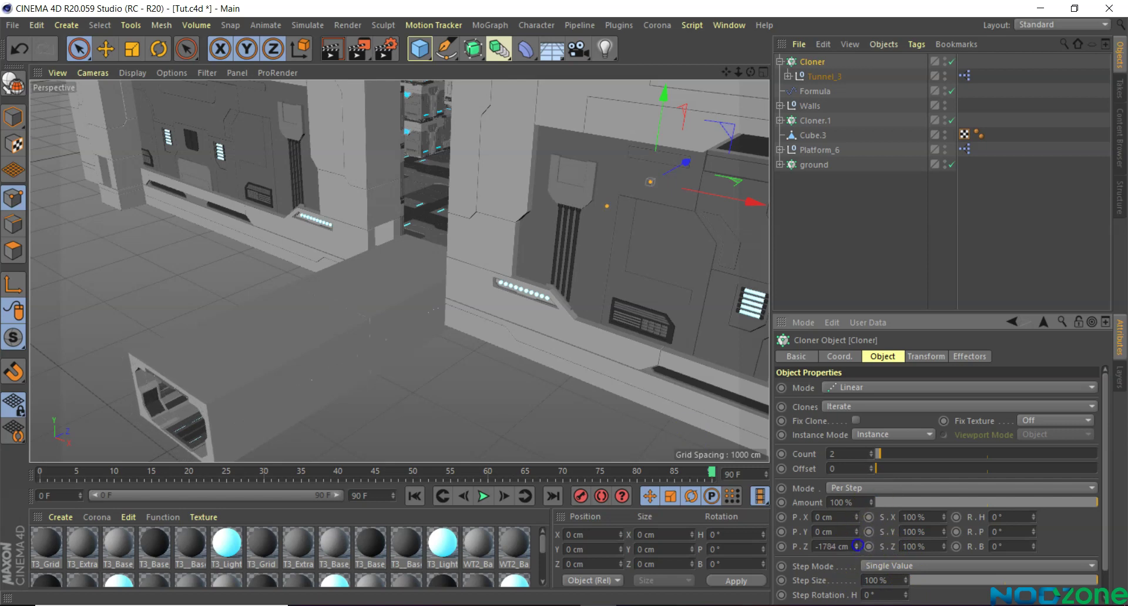
Raise the Cloner's Count from 2 to 6 tunnel copies.
{"action": "left_click_drag", "start_coordinate": [574, 188], "coordinate": [820, 55], "text": "alt"}
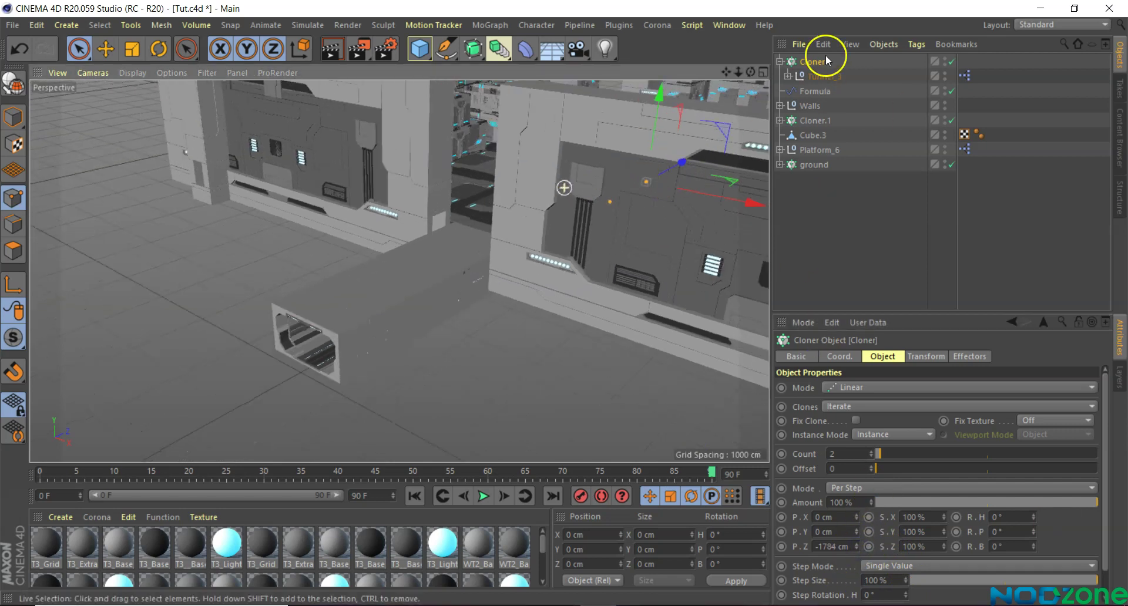
{"action": "left_click_drag", "start_coordinate": [750, 71], "coordinate": [751, 71]}
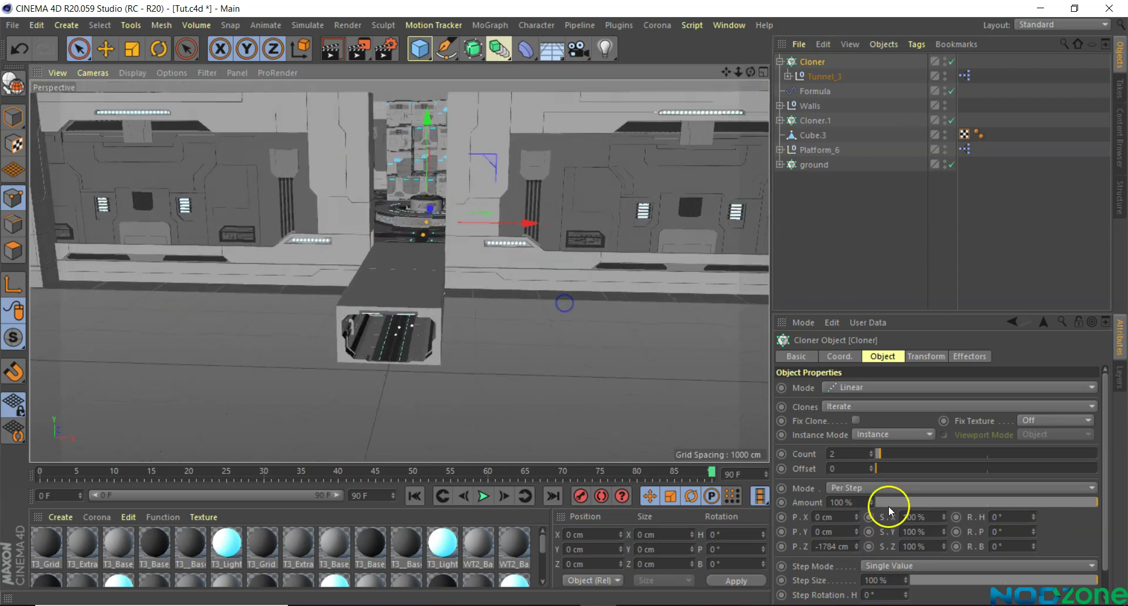
{"action": "left_click", "coordinate": [871, 451]}
{"action": "left_click", "coordinate": [871, 451]}
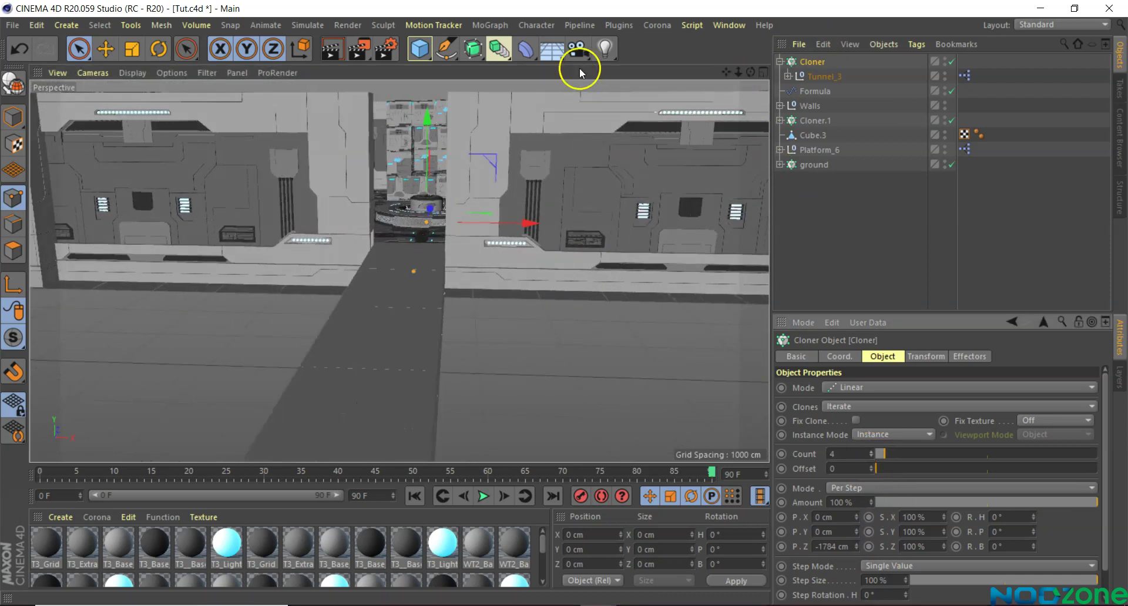
{"action": "scroll", "coordinate": [526, 149], "scroll_direction": "down", "scroll_amount": 5}
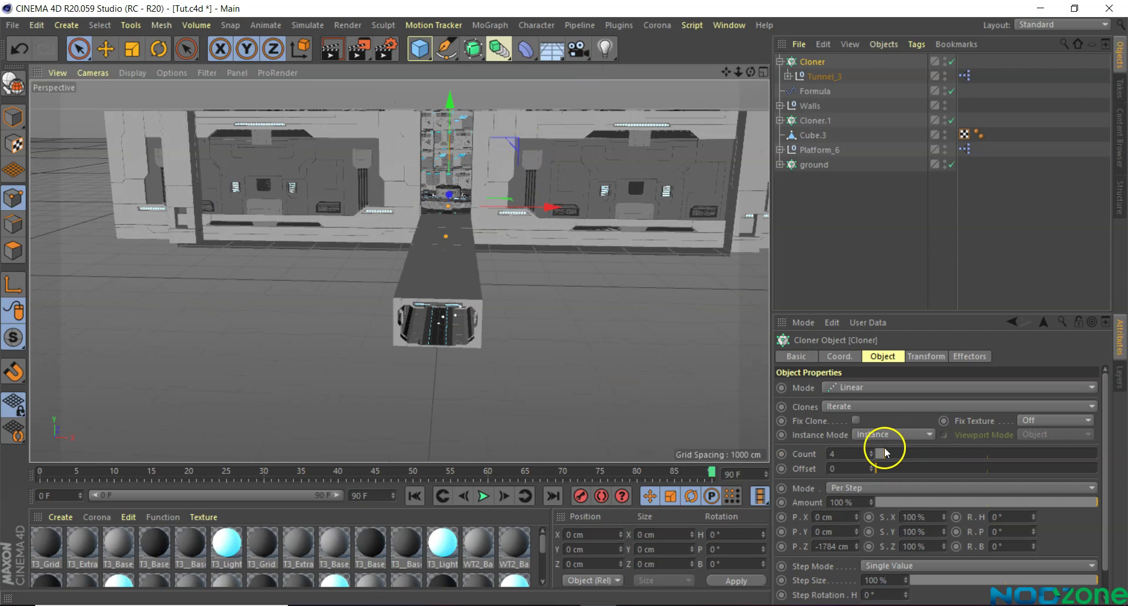
{"action": "left_click", "coordinate": [871, 451]}
{"action": "left_click", "coordinate": [871, 451]}
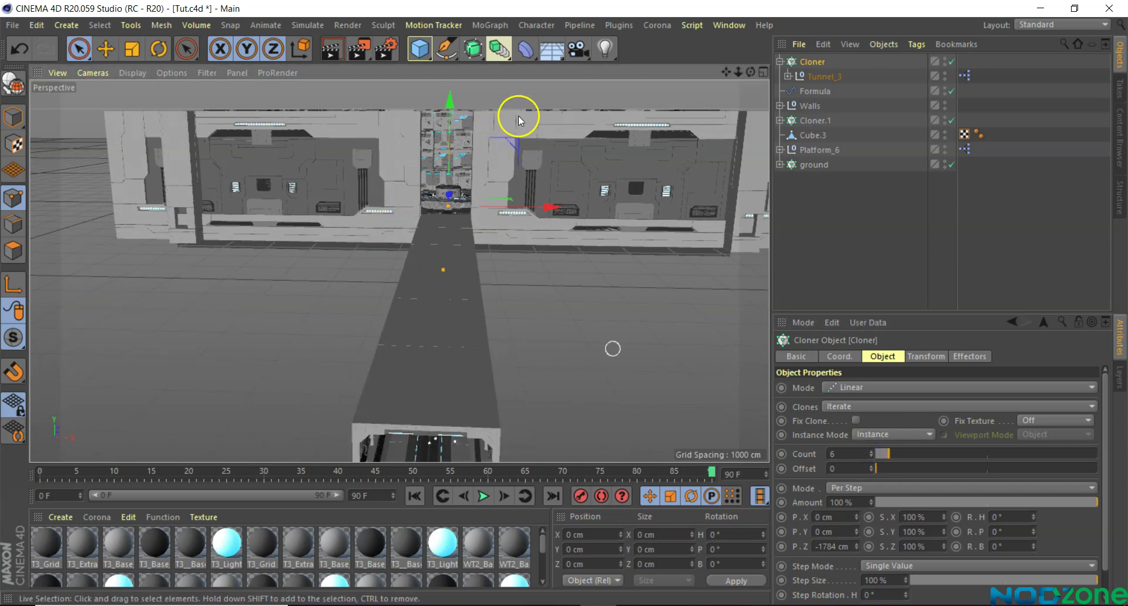
{"action": "scroll", "coordinate": [502, 238], "scroll_direction": "down", "scroll_amount": 3}
Orbit and zoom to inspect the extended tunnel and the ring platform.
{"action": "scroll", "coordinate": [478, 351], "scroll_direction": "up", "scroll_amount": 2}
{"action": "scroll", "coordinate": [474, 349], "scroll_direction": "up", "scroll_amount": 3}
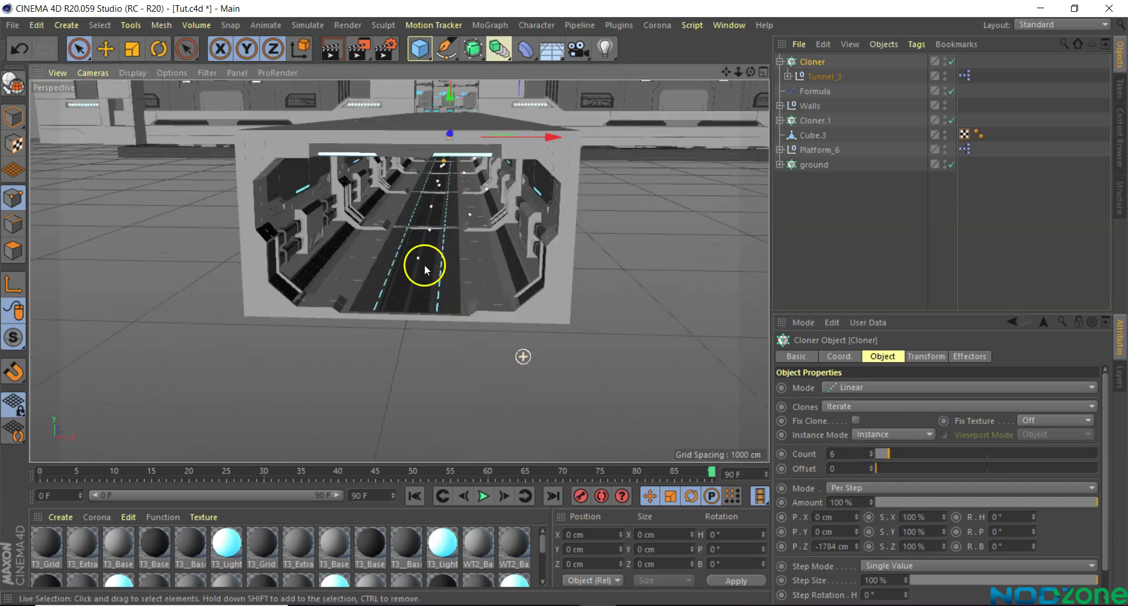
{"action": "scroll", "coordinate": [418, 235], "scroll_direction": "up", "scroll_amount": 2}
{"action": "scroll", "coordinate": [402, 205], "scroll_direction": "up", "scroll_amount": 2}
{"action": "left_click_drag", "start_coordinate": [750, 69], "coordinate": [397, 269]}
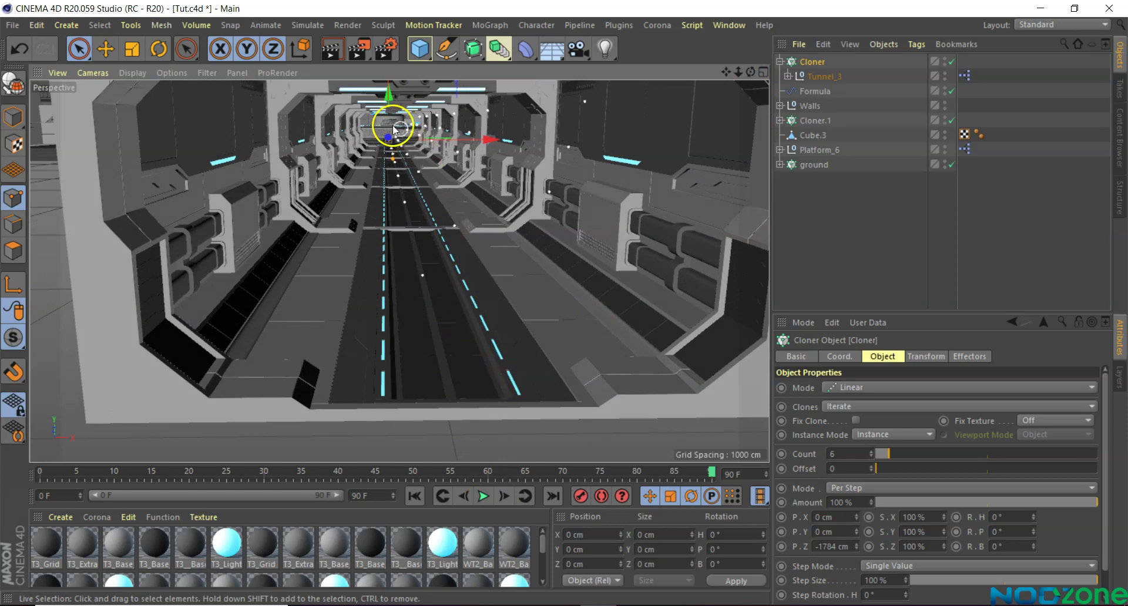
{"action": "left_click_drag", "start_coordinate": [738, 94], "coordinate": [396, 269]}
{"action": "left_click_drag", "start_coordinate": [390, 218], "coordinate": [244, 403], "text": "alt"}
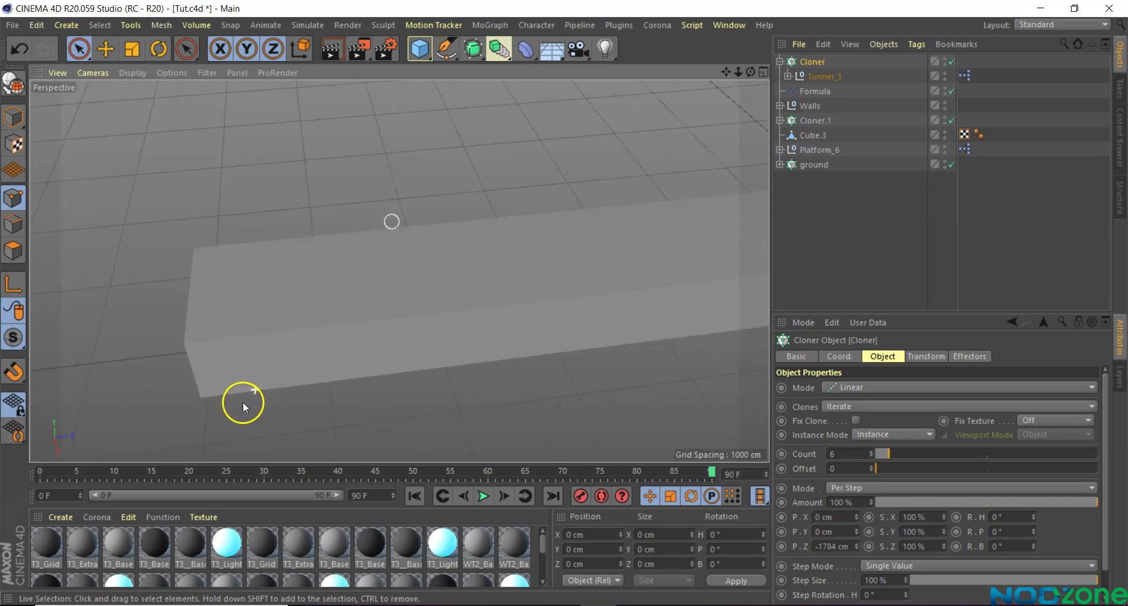
{"action": "left_click_drag", "start_coordinate": [734, 71], "coordinate": [563, 305]}
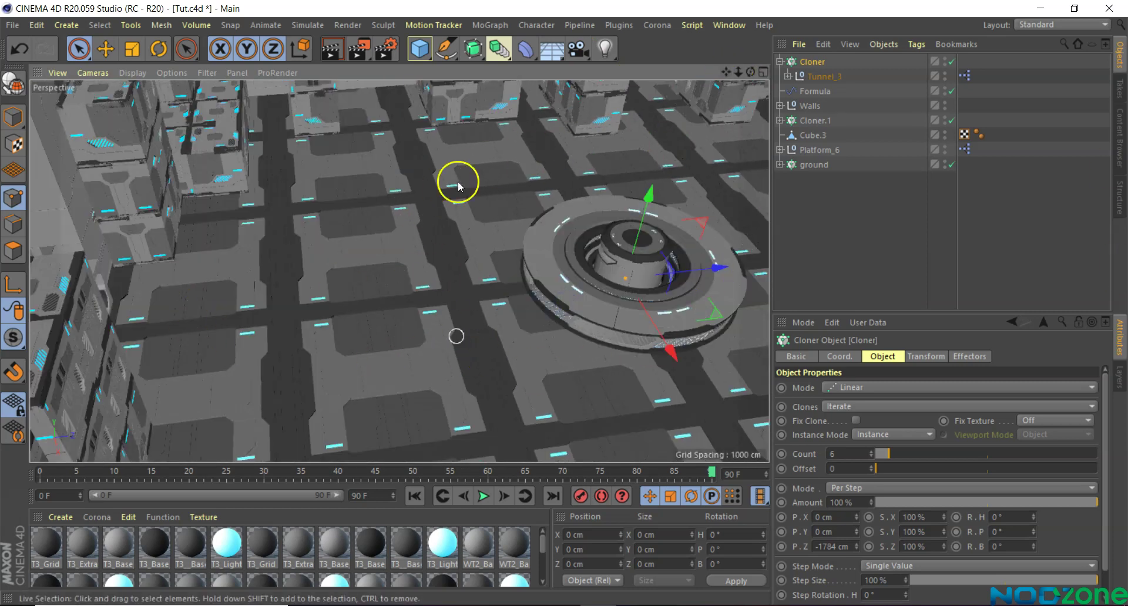
{"action": "scroll", "coordinate": [595, 186], "scroll_direction": "down", "scroll_amount": 3}
{"action": "scroll", "coordinate": [598, 194], "scroll_direction": "down", "scroll_amount": 2}
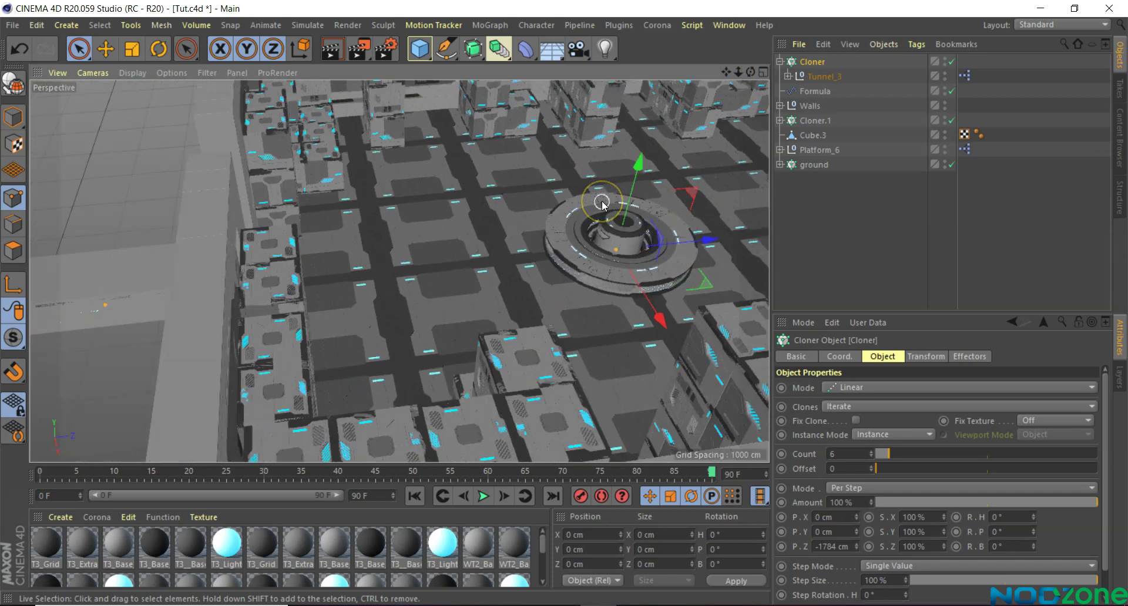
{"action": "left_click", "coordinate": [847, 280]}
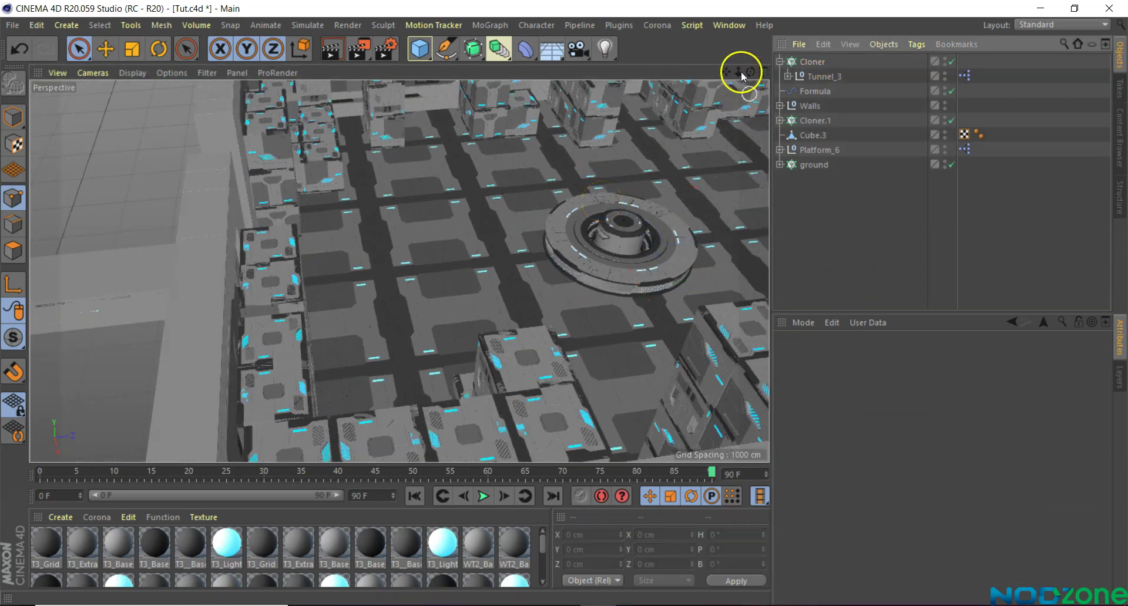
{"action": "left_click_drag", "start_coordinate": [750, 71], "coordinate": [689, 86]}
{"action": "scroll", "coordinate": [569, 141], "scroll_direction": "up", "scroll_amount": 5}
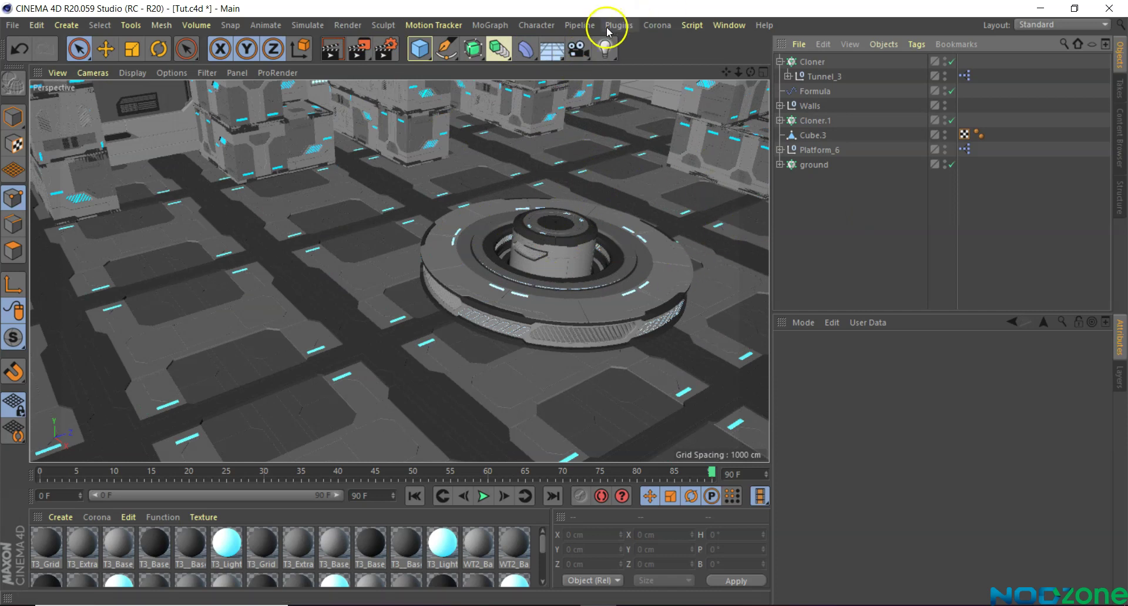
{"action": "left_click", "coordinate": [536, 25]}
{"action": "mouse_move", "coordinate": [488, 24]}
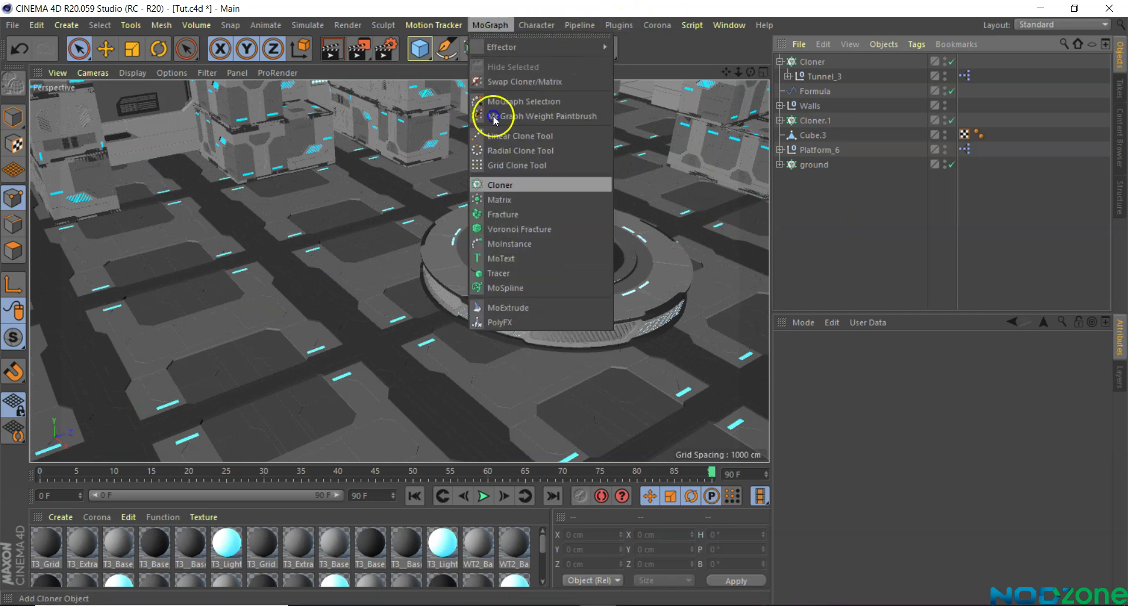
Add a MoText object with Middle alignment and move it above the platform cylinder.
{"action": "left_click", "coordinate": [504, 258]}
{"action": "left_click", "coordinate": [488, 283]}
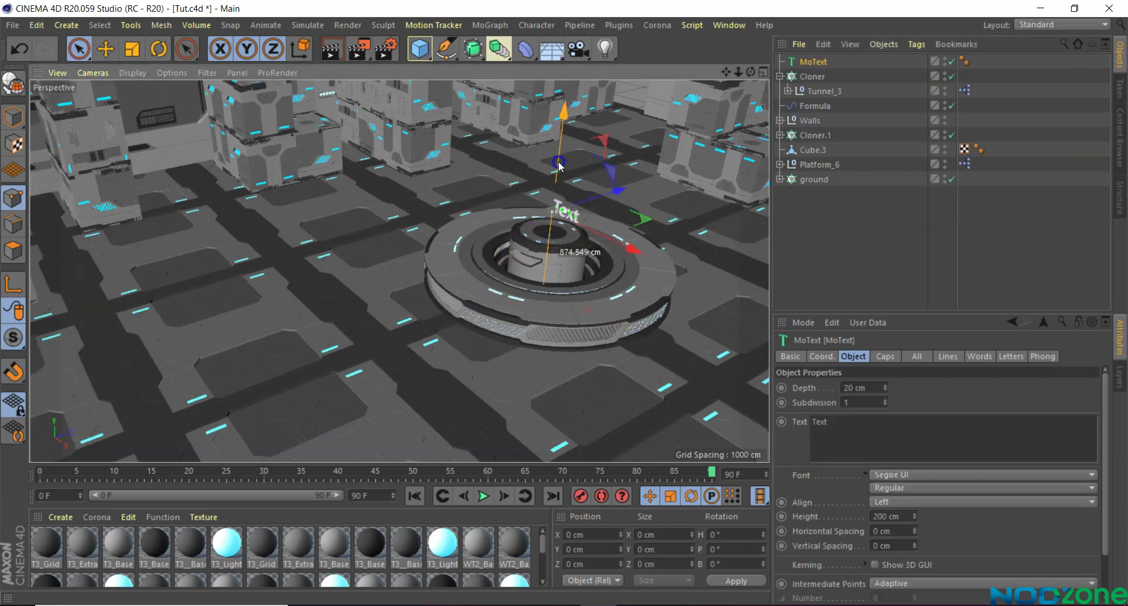
{"action": "scroll", "coordinate": [554, 206], "scroll_direction": "up", "scroll_amount": 3}
{"action": "left_click", "coordinate": [909, 456]}
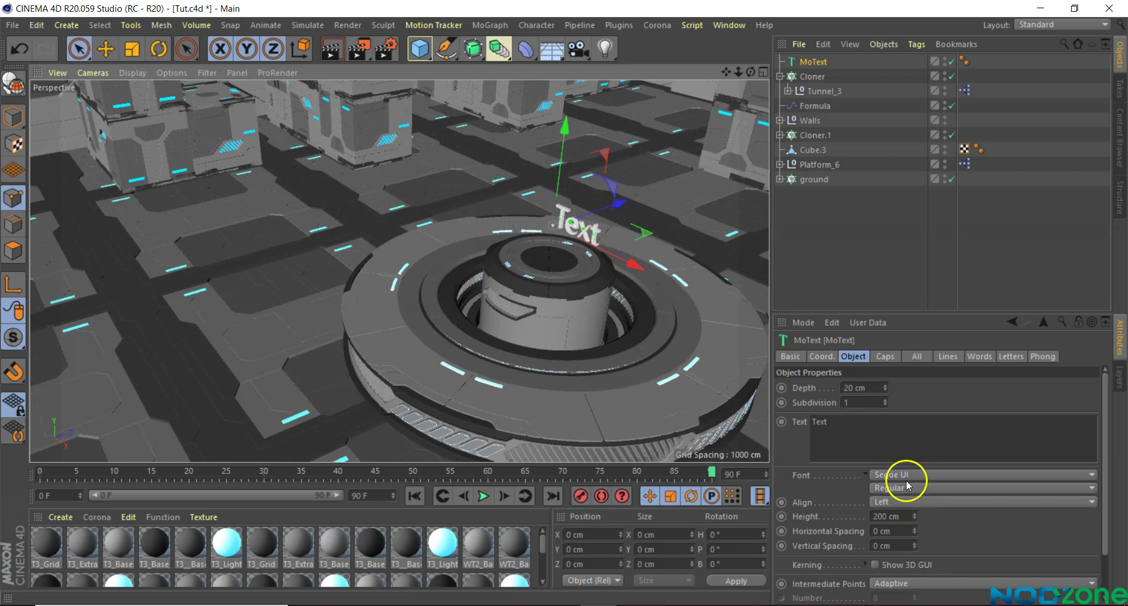
{"action": "left_click", "coordinate": [899, 501]}
{"action": "left_click", "coordinate": [873, 530]}
{"action": "scroll", "coordinate": [580, 203], "scroll_direction": "up", "scroll_amount": 3}
{"action": "left_click_drag", "start_coordinate": [582, 205], "coordinate": [536, 203]}
Set the MoText height to 300 cm, text to 'C4D' and depth to 50 cm.
{"action": "left_click", "coordinate": [906, 426]}
{"action": "double_click", "coordinate": [893, 516]}
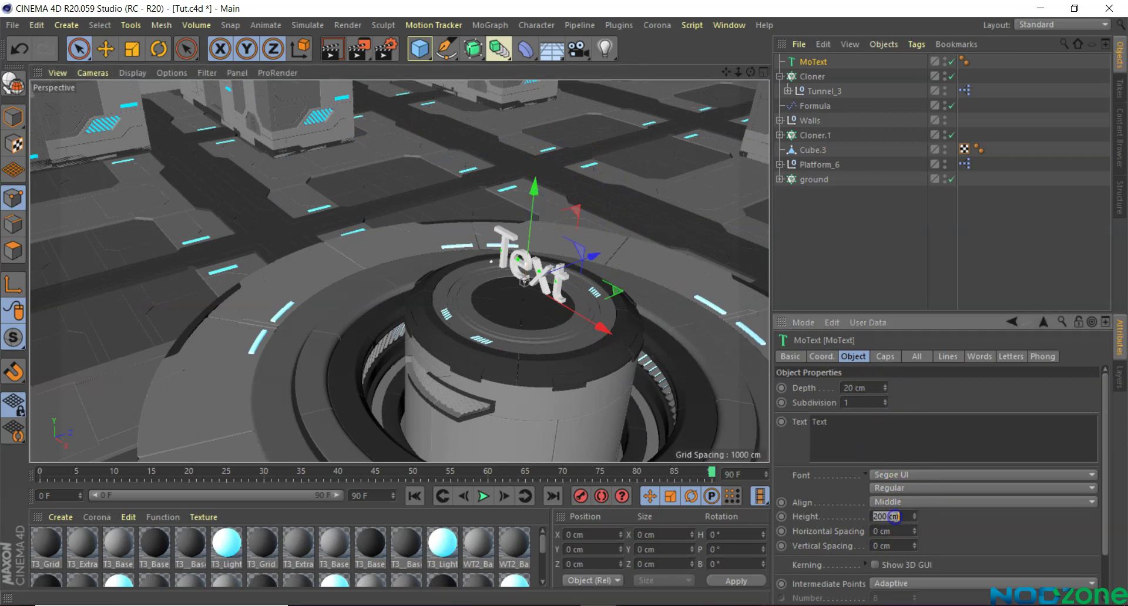
{"action": "type", "text": "300"}
{"action": "key", "text": "Return"}
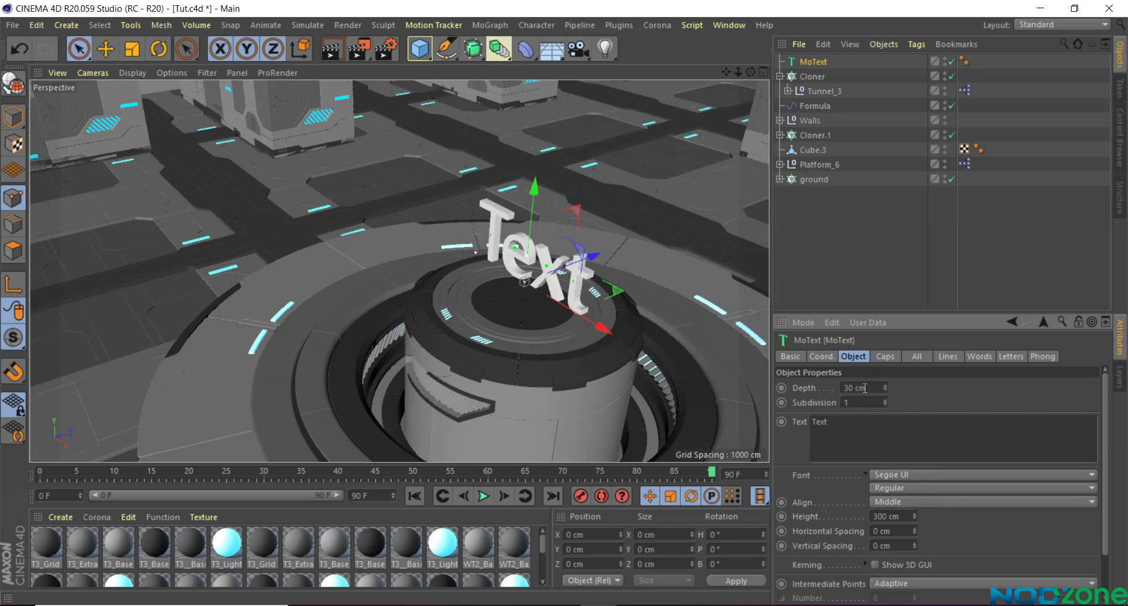
{"action": "double_click", "coordinate": [888, 427]}
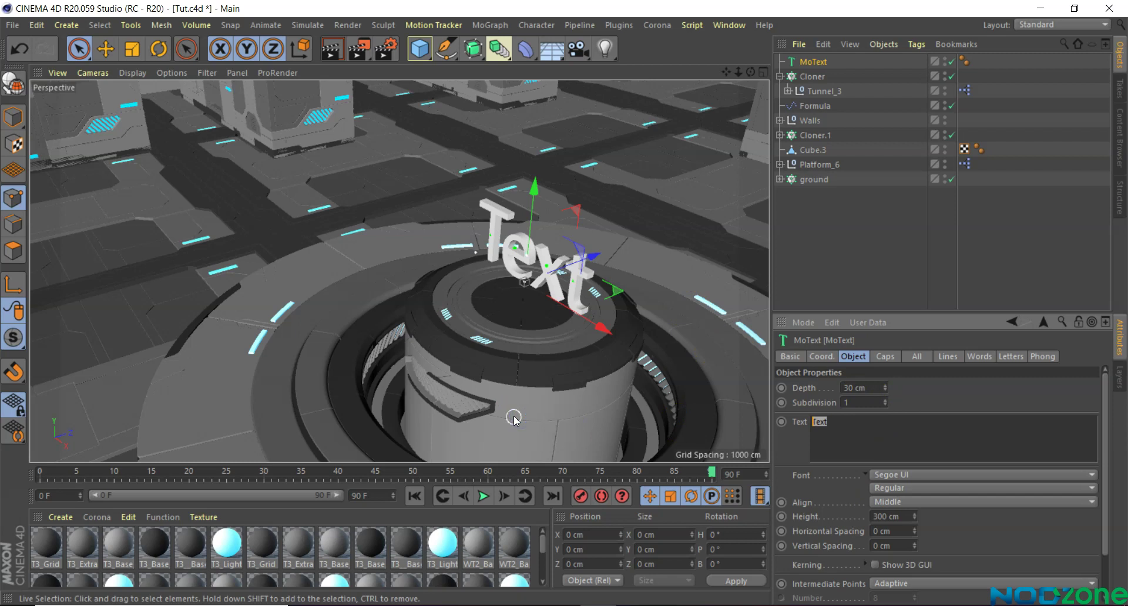
{"action": "key", "text": "c"}
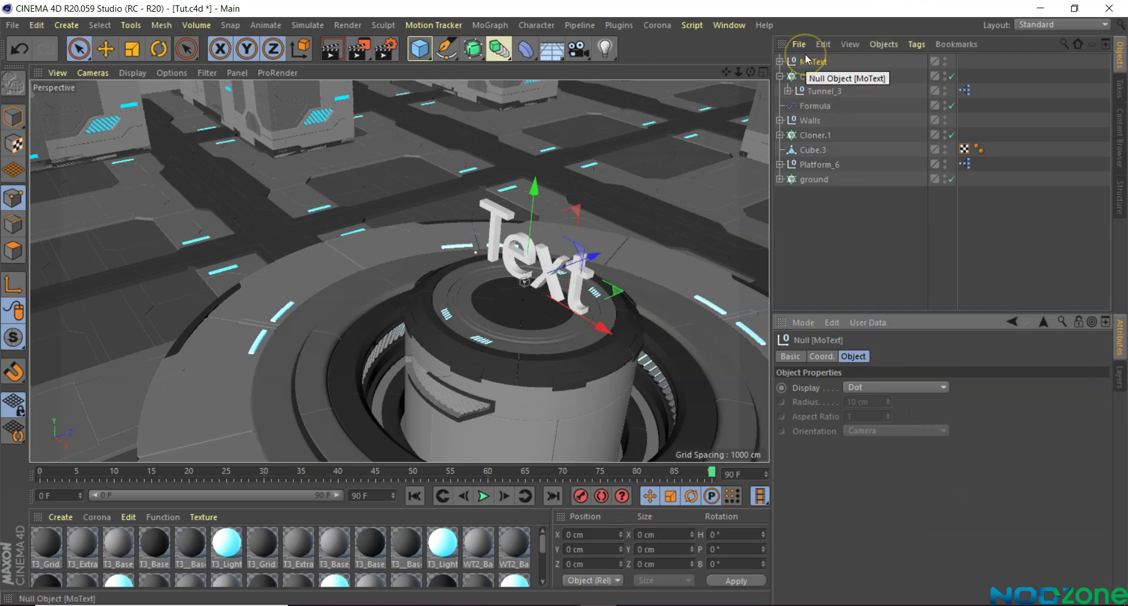
{"action": "key", "text": "ctrl+z"}
{"action": "key", "text": "ctrl+z"}
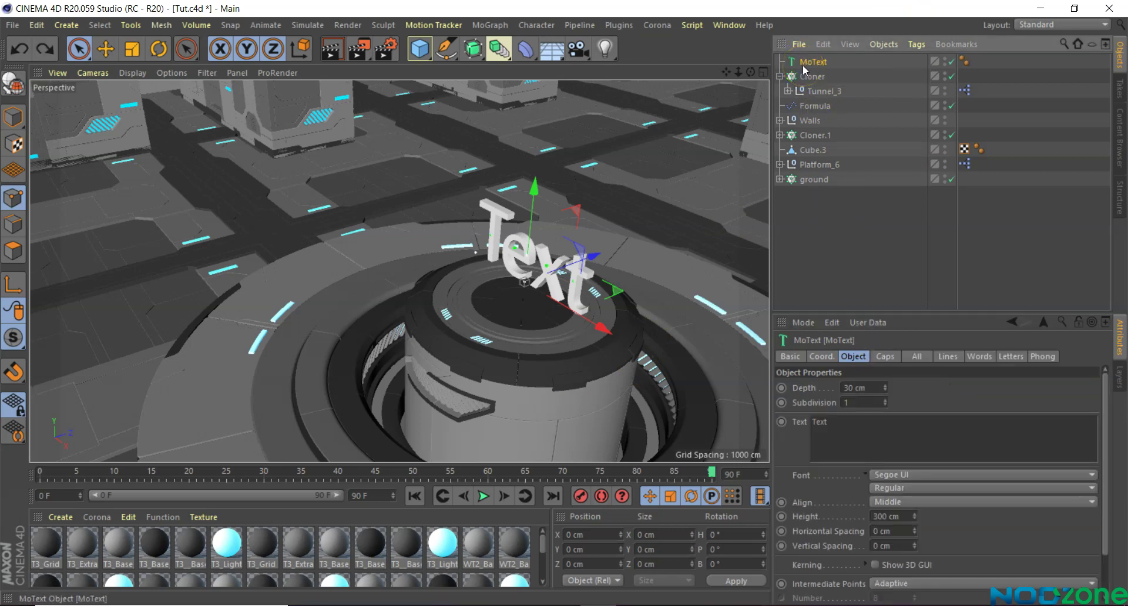
{"action": "double_click", "coordinate": [819, 421]}
{"action": "type", "text": "C4D"}
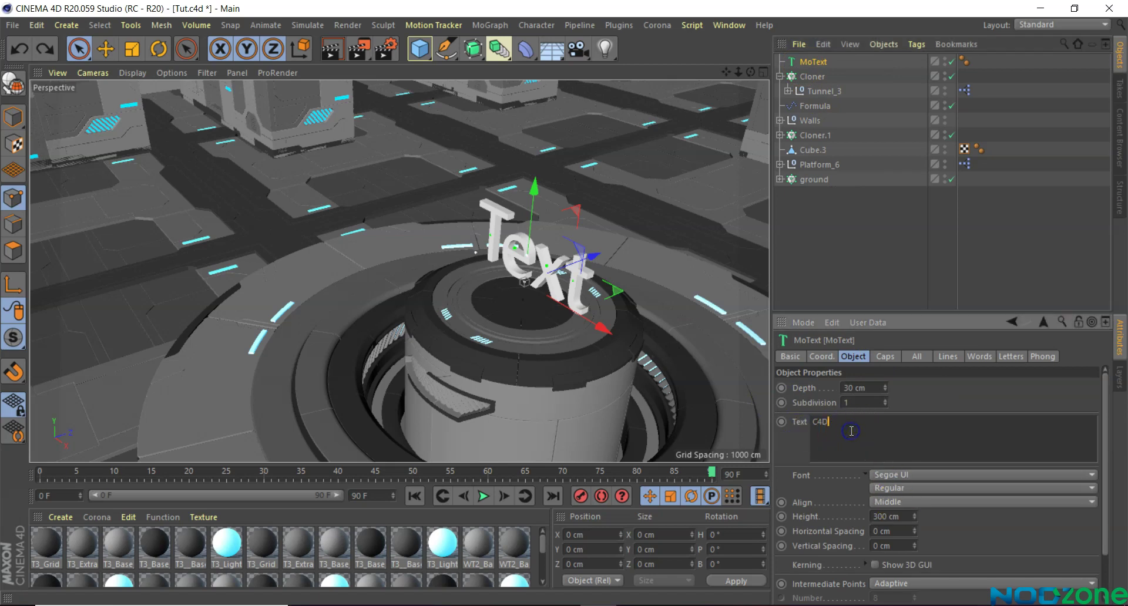
{"action": "left_click", "coordinate": [801, 62]}
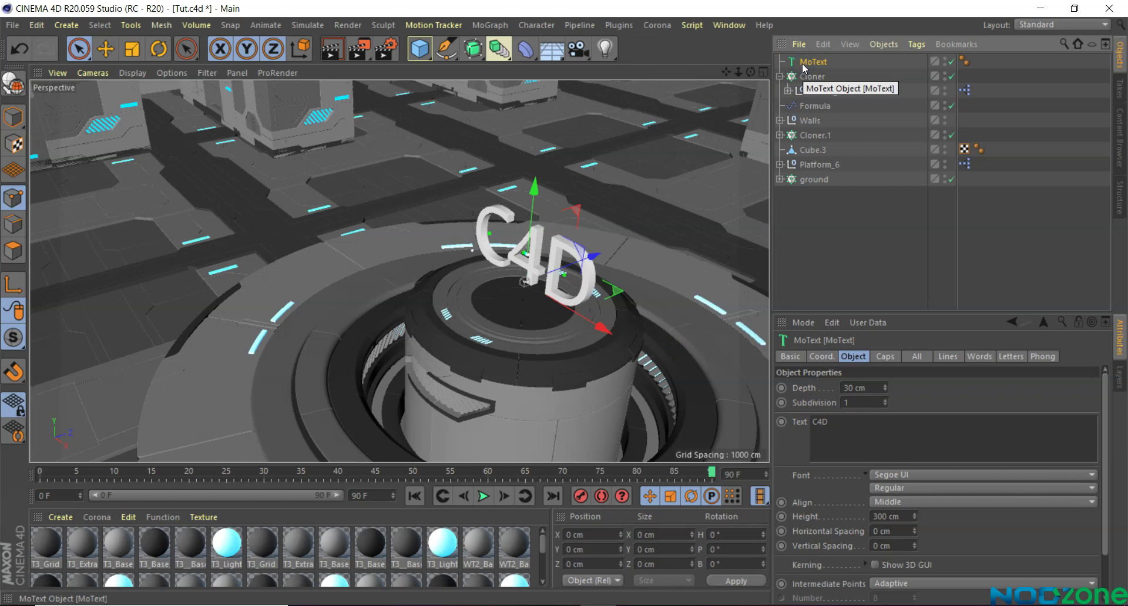
{"action": "left_click", "coordinate": [859, 388]}
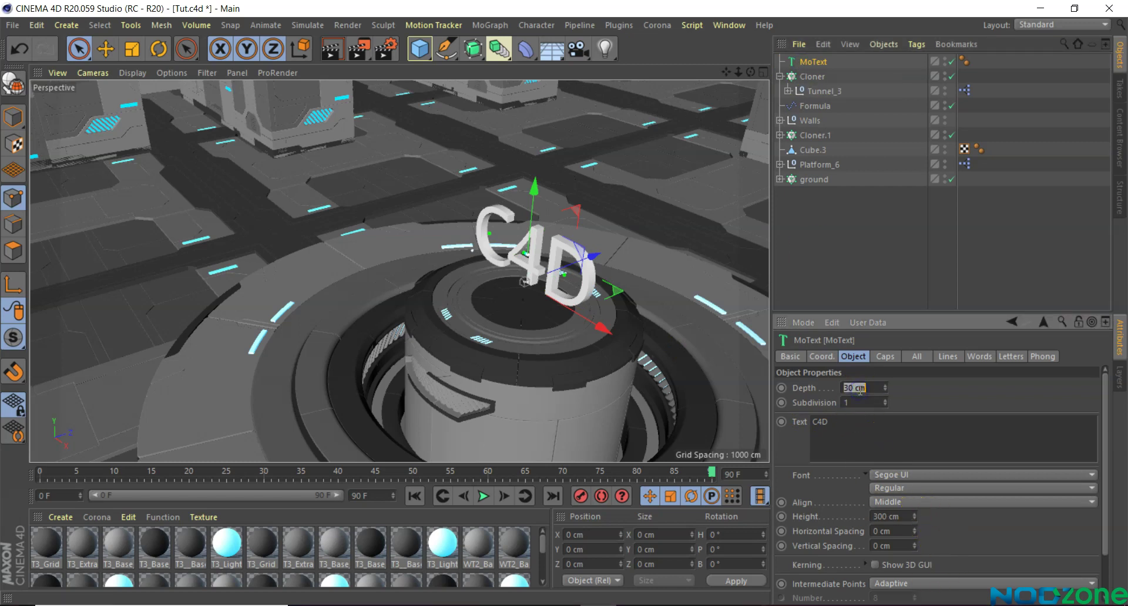
{"action": "type", "text": "50"}
{"action": "key", "text": "Return"}
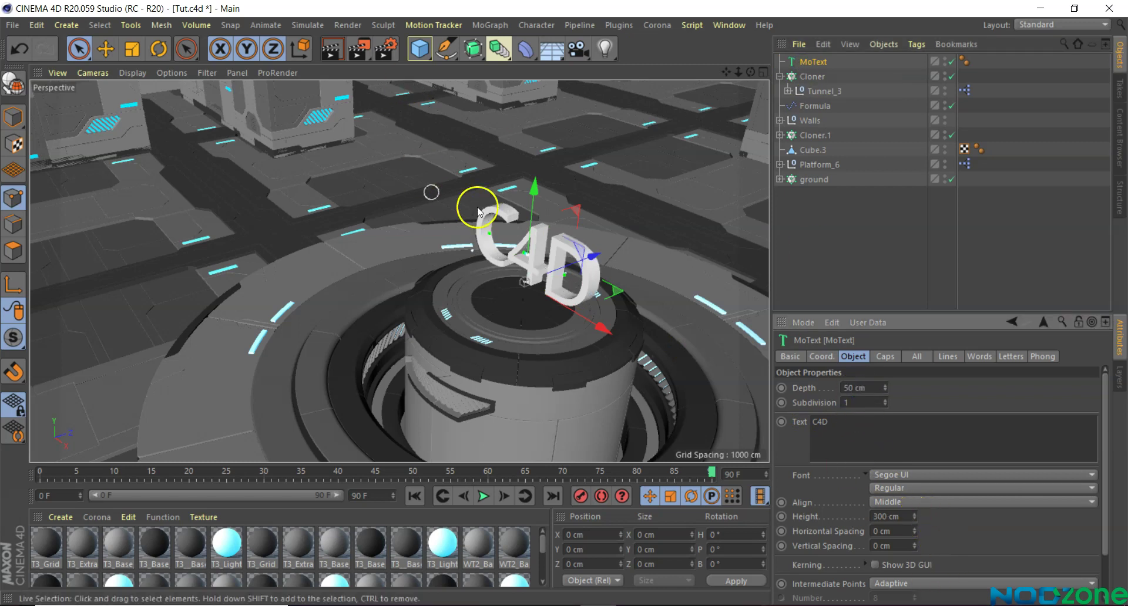
{"action": "scroll", "coordinate": [478, 207], "scroll_direction": "up", "scroll_amount": 5}
Browse the font list and set the text font to Showcard Gothic.
{"action": "left_click", "coordinate": [899, 475]}
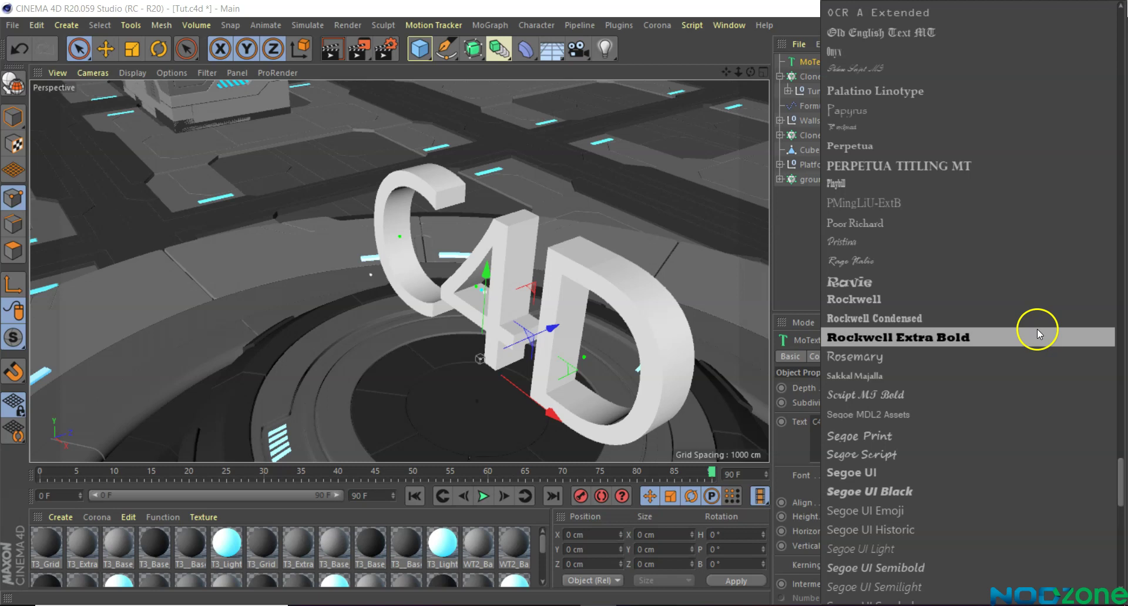
{"action": "scroll", "coordinate": [966, 559], "scroll_direction": "up", "scroll_amount": 5}
{"action": "scroll", "coordinate": [967, 559], "scroll_direction": "up", "scroll_amount": 5}
{"action": "scroll", "coordinate": [967, 559], "scroll_direction": "up", "scroll_amount": 5}
{"action": "scroll", "coordinate": [967, 559], "scroll_direction": "up", "scroll_amount": 3}
{"action": "scroll", "coordinate": [967, 559], "scroll_direction": "up", "scroll_amount": 3}
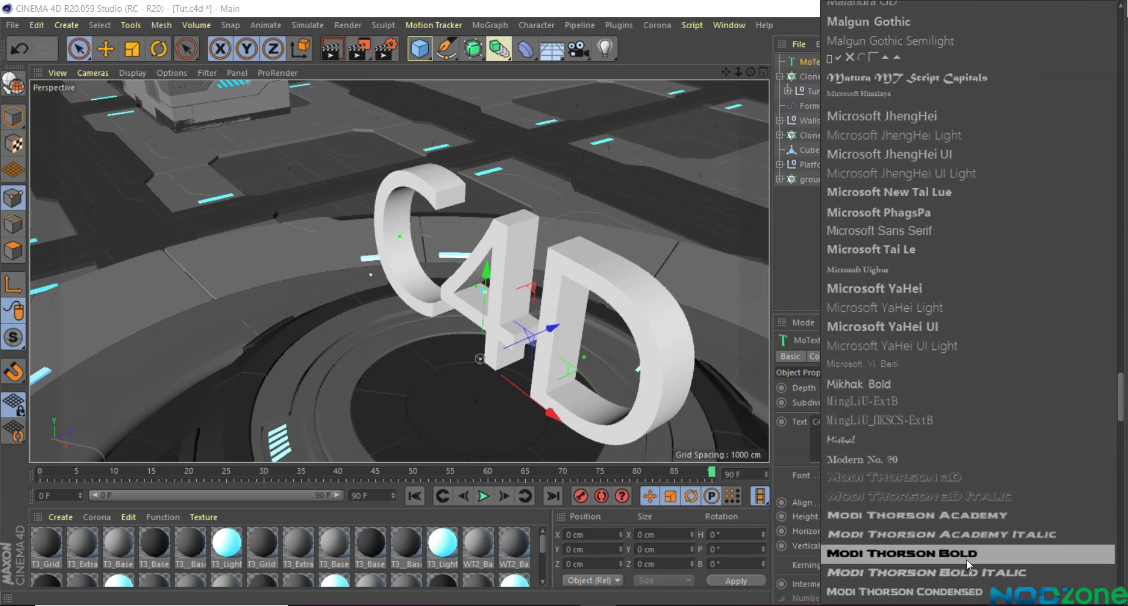
{"action": "scroll", "coordinate": [967, 559], "scroll_direction": "up", "scroll_amount": 5}
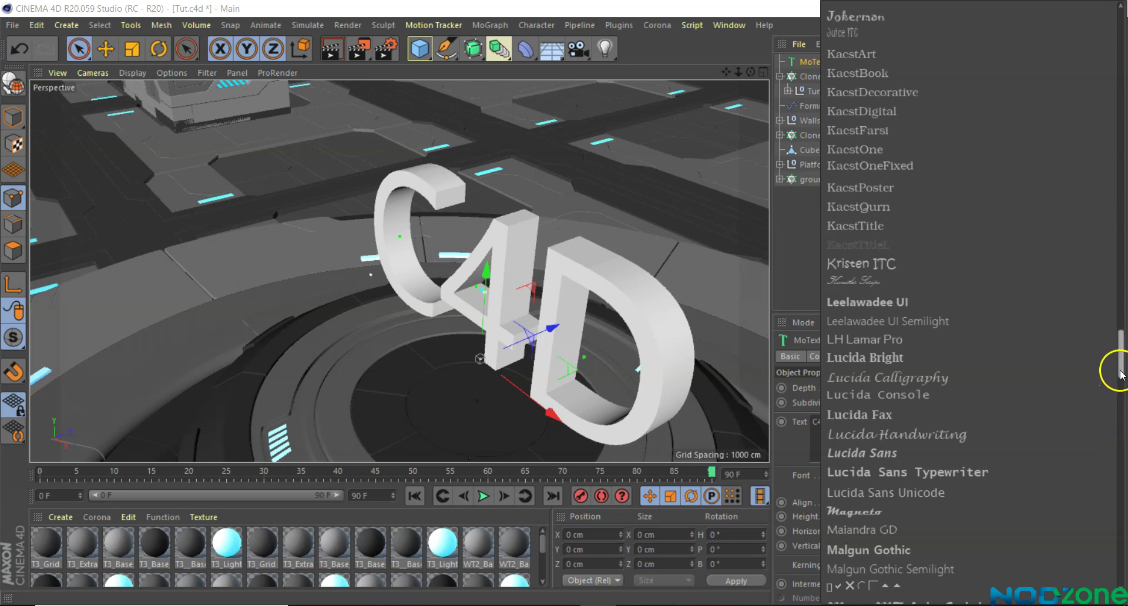
{"action": "left_click_drag", "start_coordinate": [1119, 375], "coordinate": [1122, 193]}
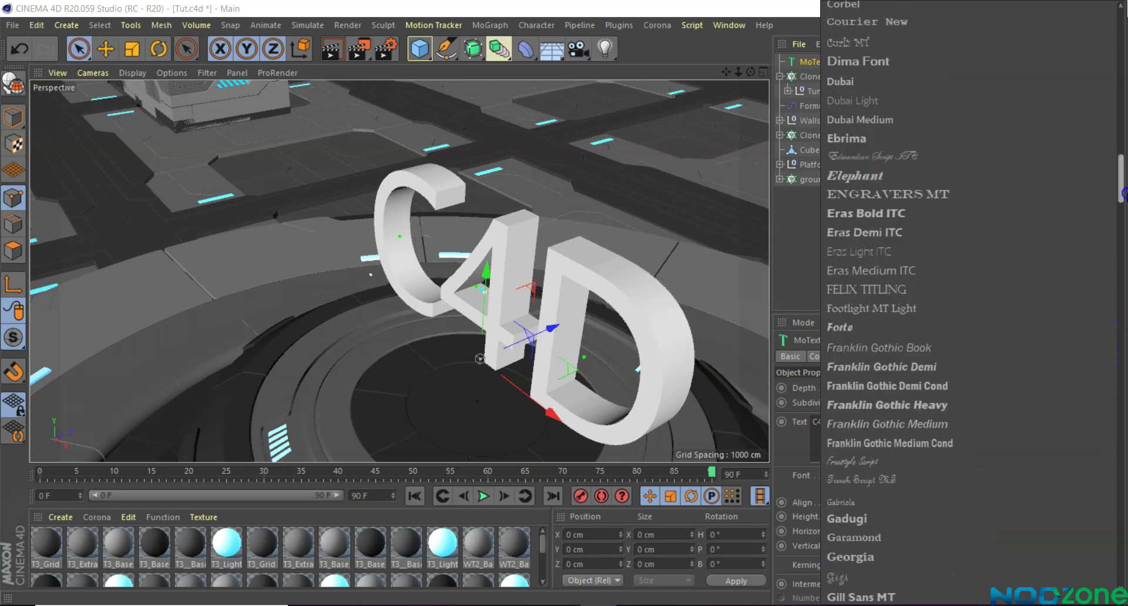
{"action": "mouse_move", "coordinate": [1121, 192]}
{"action": "left_mouse_down"}
{"action": "mouse_move", "coordinate": [1122, 40]}
{"action": "mouse_move", "coordinate": [1120, 561]}
{"action": "mouse_move", "coordinate": [1122, 520]}
{"action": "left_mouse_up"}
{"action": "scroll", "coordinate": [1120, 561], "scroll_direction": "up", "scroll_amount": 1}
{"action": "scroll", "coordinate": [1120, 560], "scroll_direction": "up", "scroll_amount": 3}
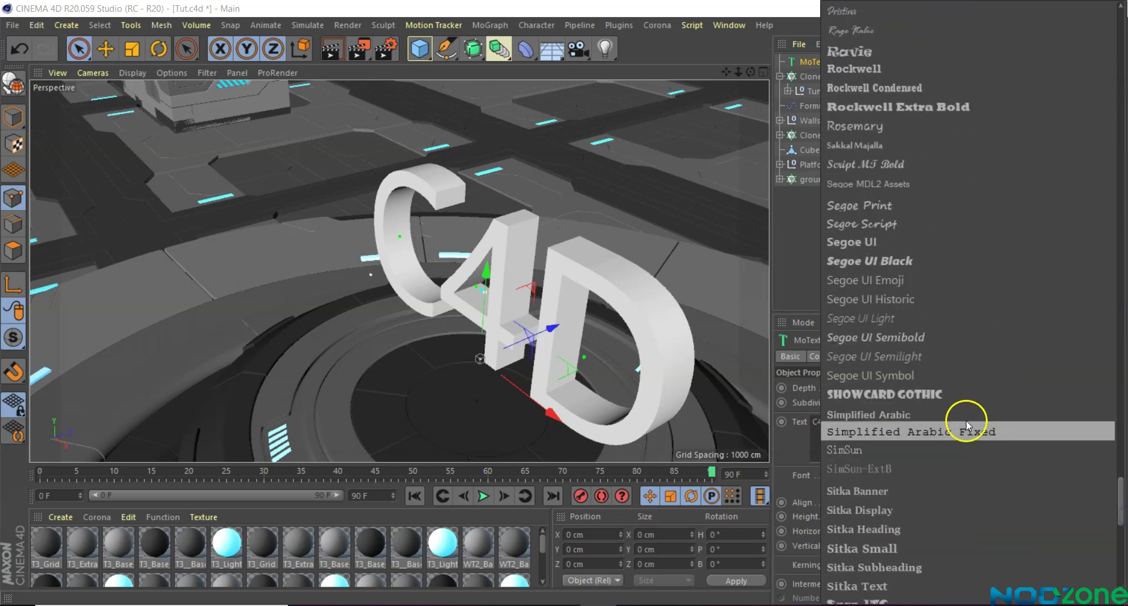
{"action": "left_click", "coordinate": [947, 396]}
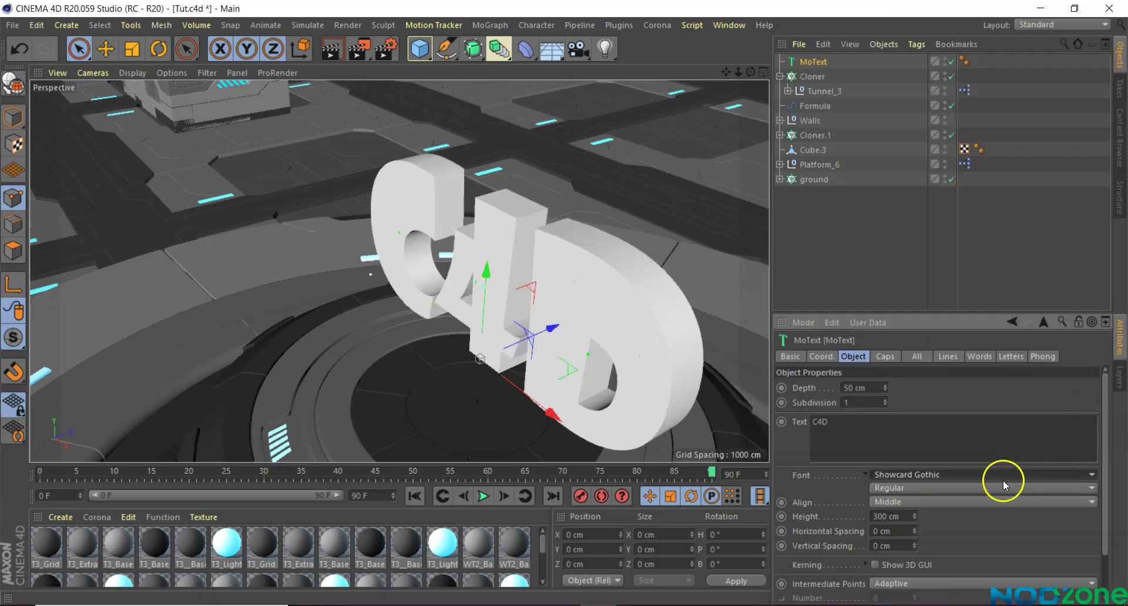
Switch the C4D text's font from Showcard Gothic to Impact.
{"action": "left_click", "coordinate": [1002, 475]}
{"action": "scroll", "coordinate": [998, 446], "scroll_direction": "up", "scroll_amount": 3}
{"action": "scroll", "coordinate": [998, 448], "scroll_direction": "up", "scroll_amount": 5}
{"action": "scroll", "coordinate": [997, 450], "scroll_direction": "up", "scroll_amount": 3}
{"action": "scroll", "coordinate": [998, 450], "scroll_direction": "up", "scroll_amount": 6}
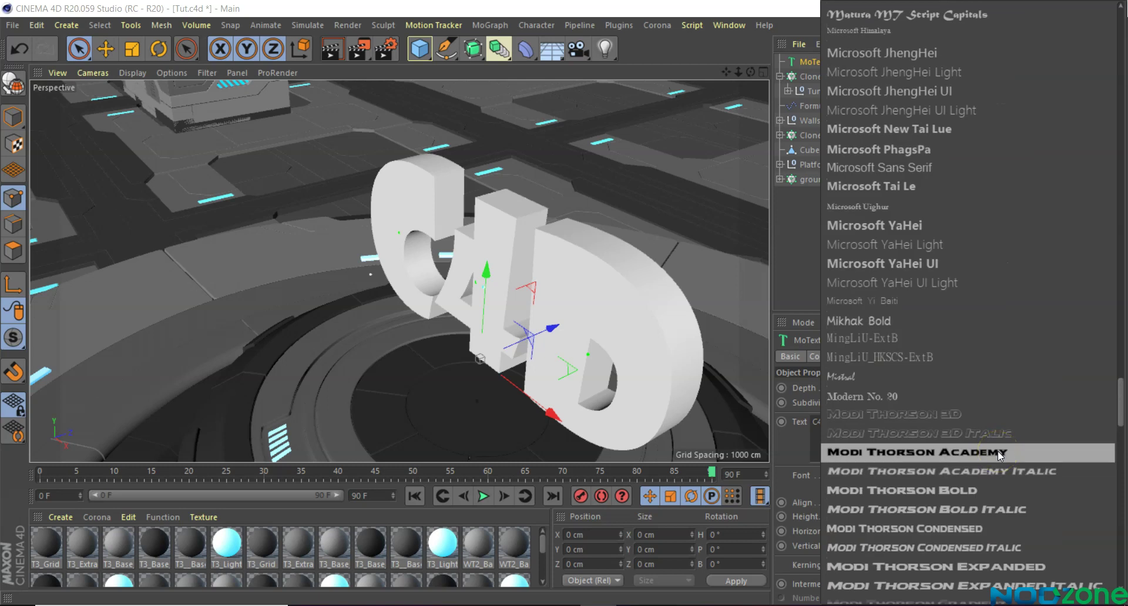
{"action": "scroll", "coordinate": [997, 452], "scroll_direction": "up", "scroll_amount": 4}
{"action": "scroll", "coordinate": [998, 452], "scroll_direction": "up", "scroll_amount": 4}
{"action": "scroll", "coordinate": [999, 452], "scroll_direction": "up", "scroll_amount": 3}
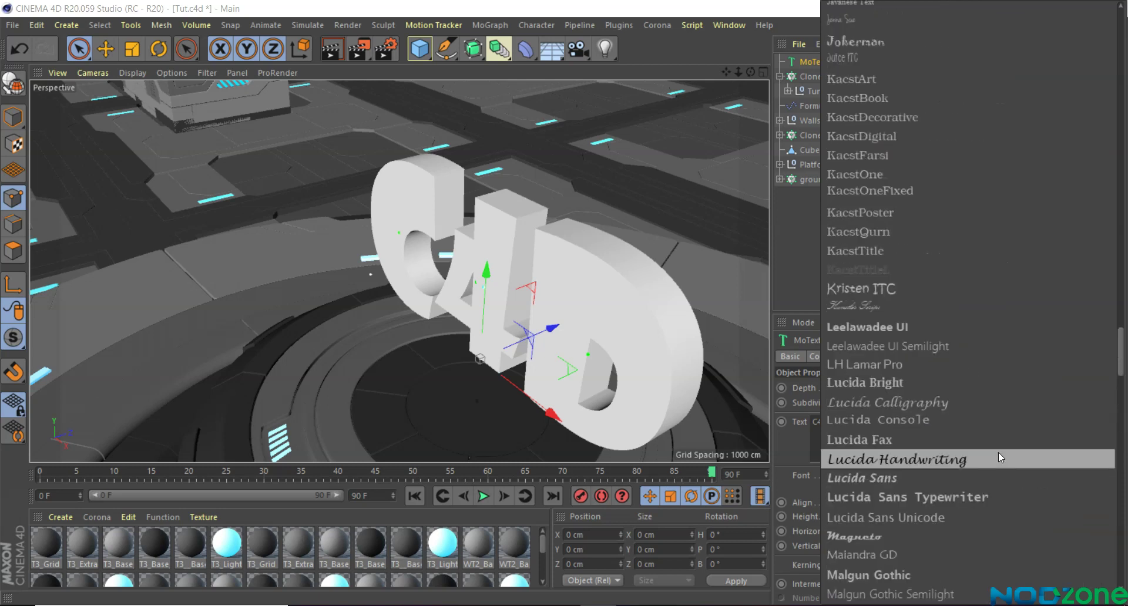
{"action": "scroll", "coordinate": [998, 458], "scroll_direction": "up", "scroll_amount": 4}
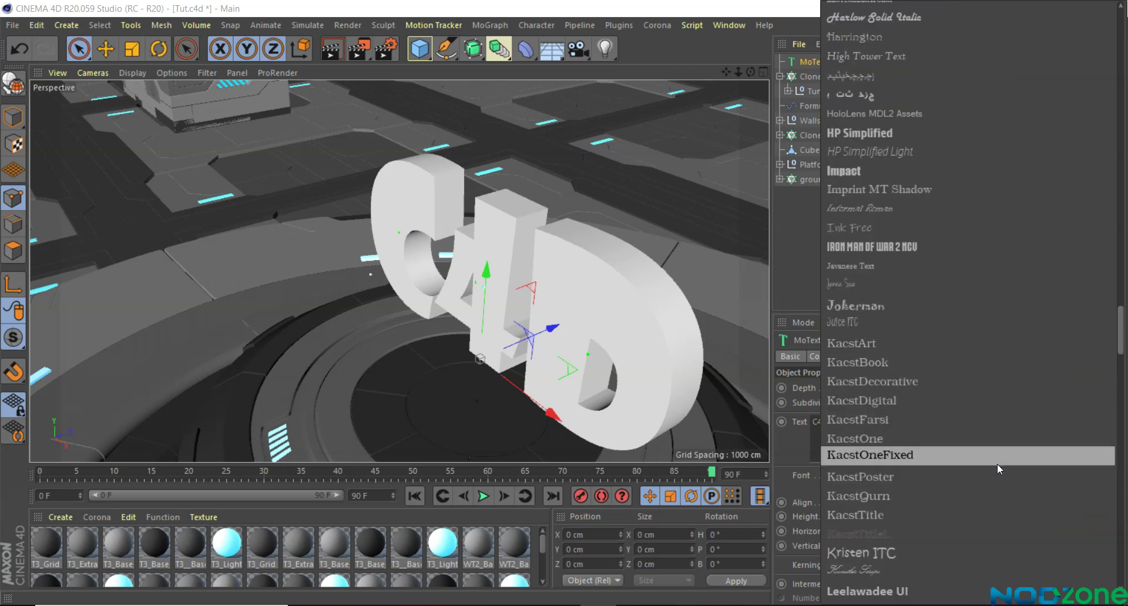
{"action": "scroll", "coordinate": [996, 464], "scroll_direction": "up", "scroll_amount": 4}
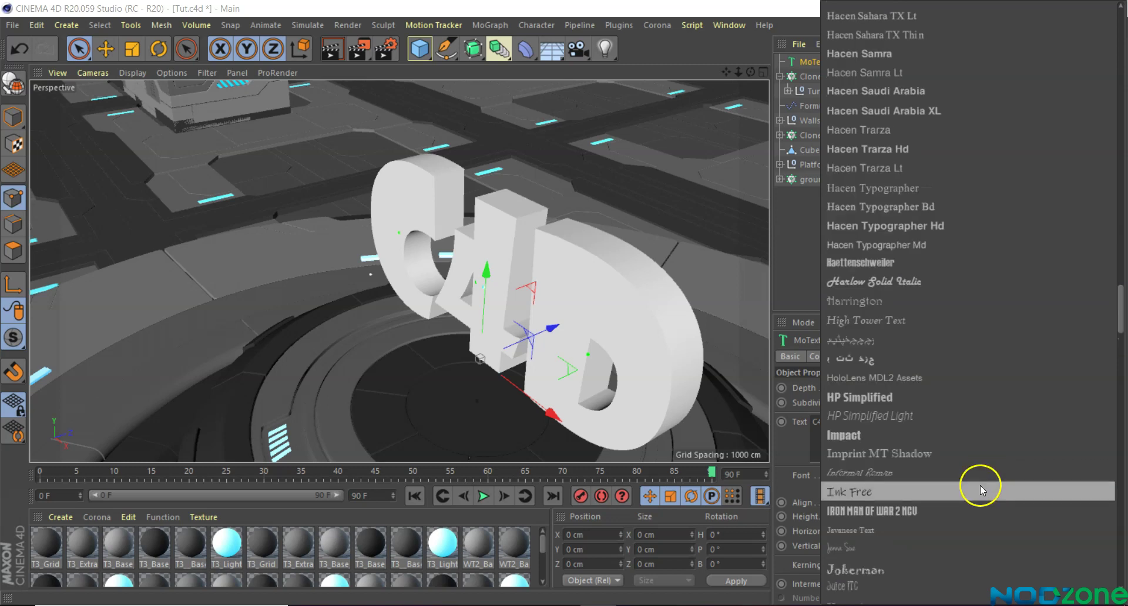
{"action": "left_click", "coordinate": [855, 436]}
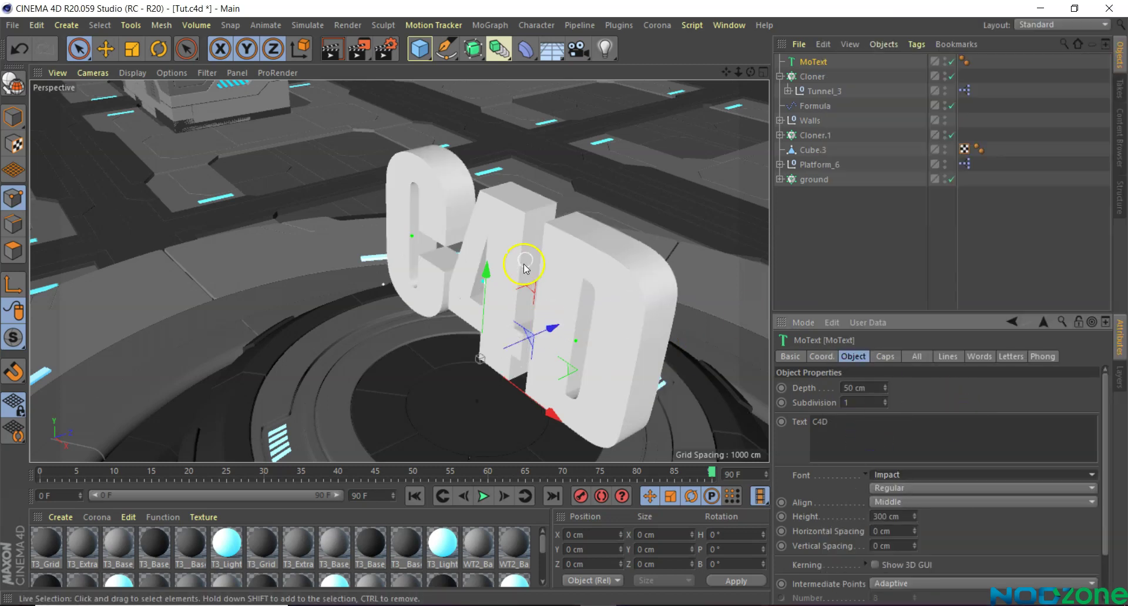
Lower the C4D text along Y so it sits closer to the platform.
{"action": "scroll", "coordinate": [525, 268], "scroll_direction": "down", "scroll_amount": 3}
{"action": "mouse_move", "coordinate": [750, 72]}
{"action": "left_mouse_down"}
{"action": "mouse_move", "coordinate": [562, 303]}
{"action": "mouse_move", "coordinate": [562, 257]}
{"action": "left_mouse_up"}
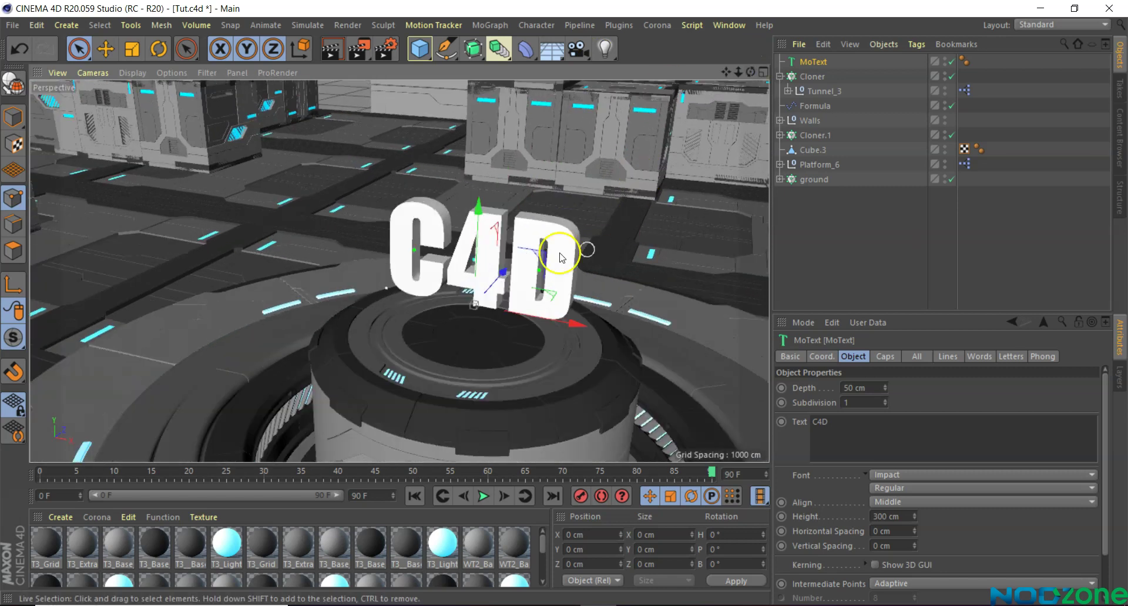
{"action": "left_click_drag", "start_coordinate": [493, 276], "coordinate": [468, 267]}
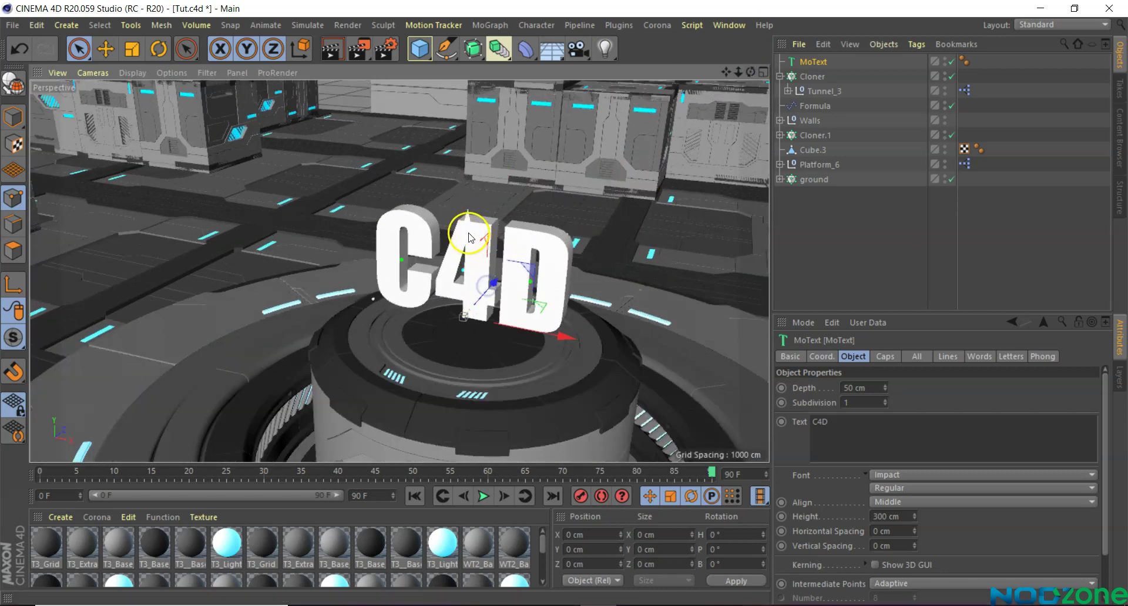
{"action": "left_click_drag", "start_coordinate": [468, 268], "coordinate": [467, 264]}
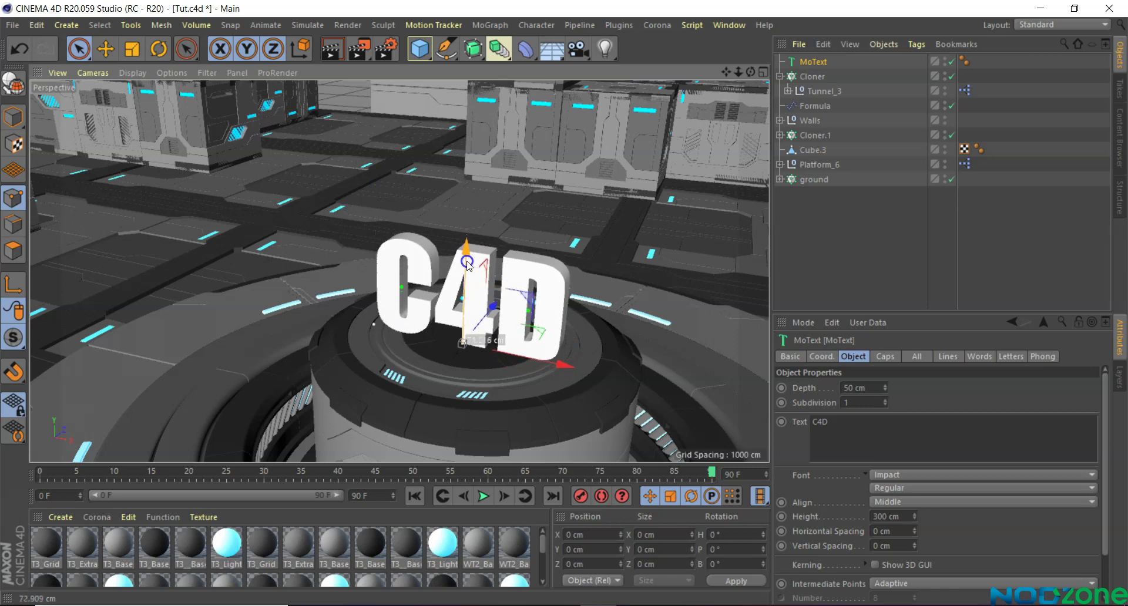
{"action": "scroll", "coordinate": [377, 189], "scroll_direction": "down", "scroll_amount": 2}
{"action": "scroll", "coordinate": [410, 360], "scroll_direction": "up", "scroll_amount": 2}
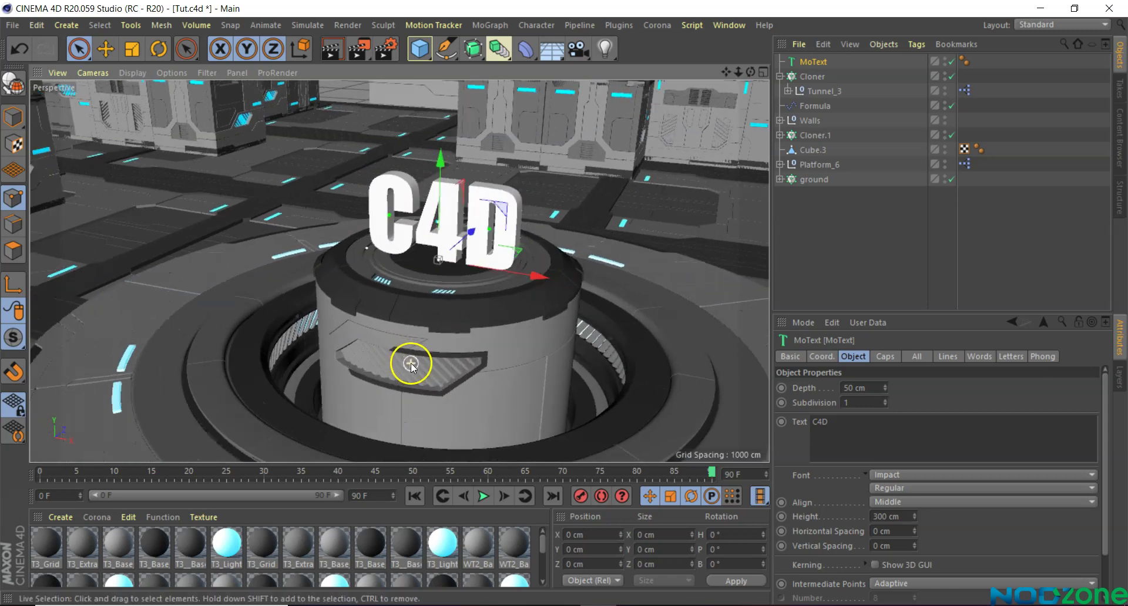
{"action": "scroll", "coordinate": [411, 360], "scroll_direction": "up", "scroll_amount": 2}
Set both the start and end caps of the text to Fillet Cap.
{"action": "left_click", "coordinate": [885, 356]}
{"action": "left_click", "coordinate": [928, 388]}
{"action": "left_click", "coordinate": [933, 448]}
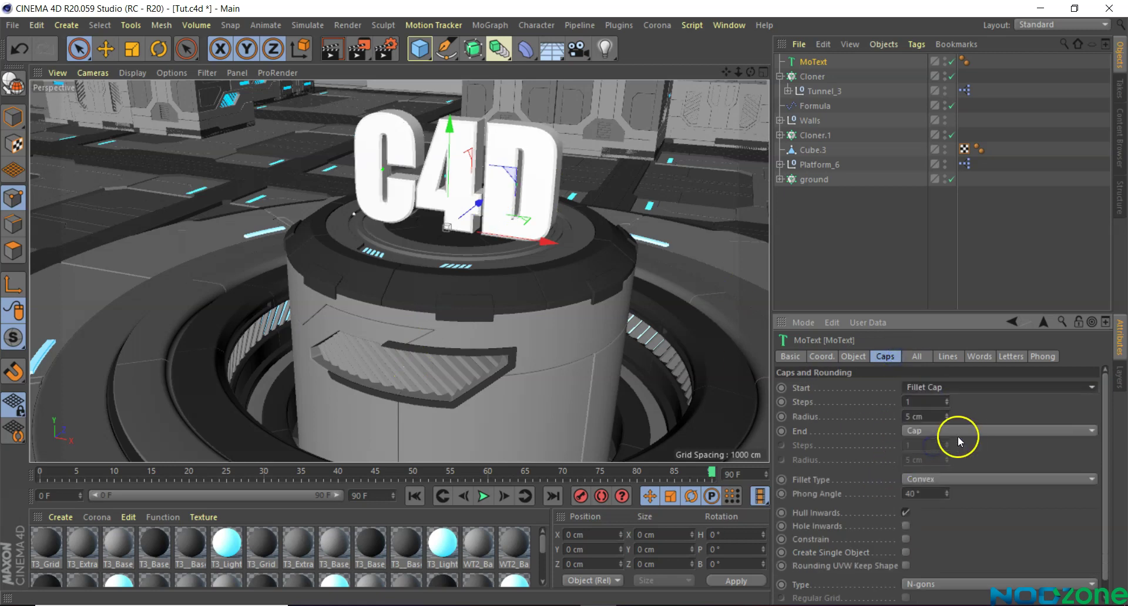
{"action": "left_click", "coordinate": [942, 437]}
{"action": "left_click", "coordinate": [938, 474]}
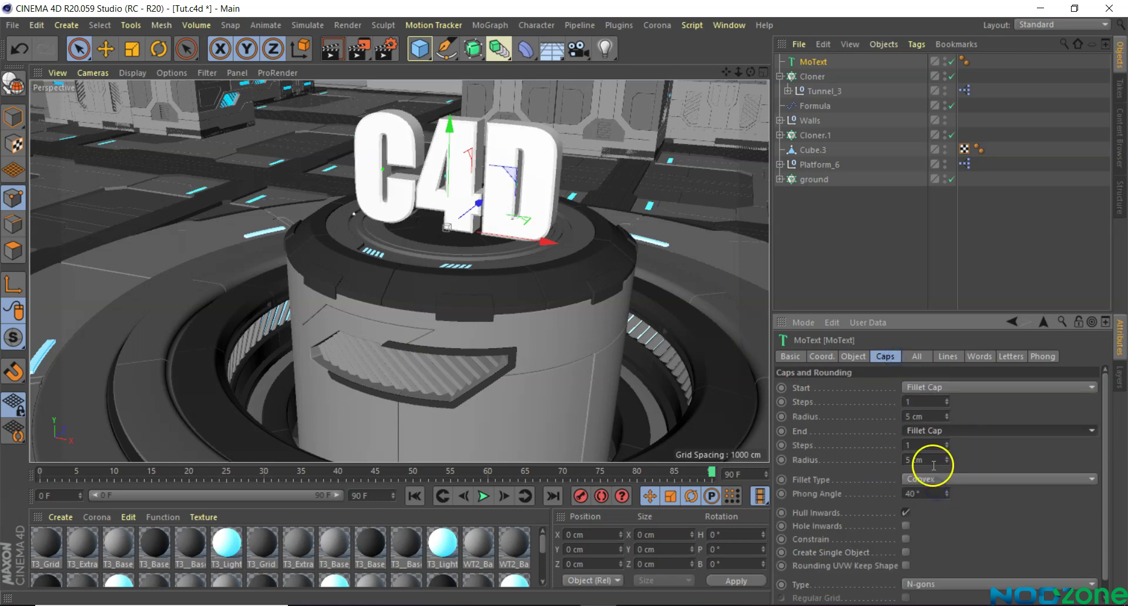
Give the front and back fillet caps 3 steps and a 3 cm radius.
{"action": "scroll", "coordinate": [547, 151], "scroll_direction": "up", "scroll_amount": 3}
{"action": "scroll", "coordinate": [541, 156], "scroll_direction": "up", "scroll_amount": 3}
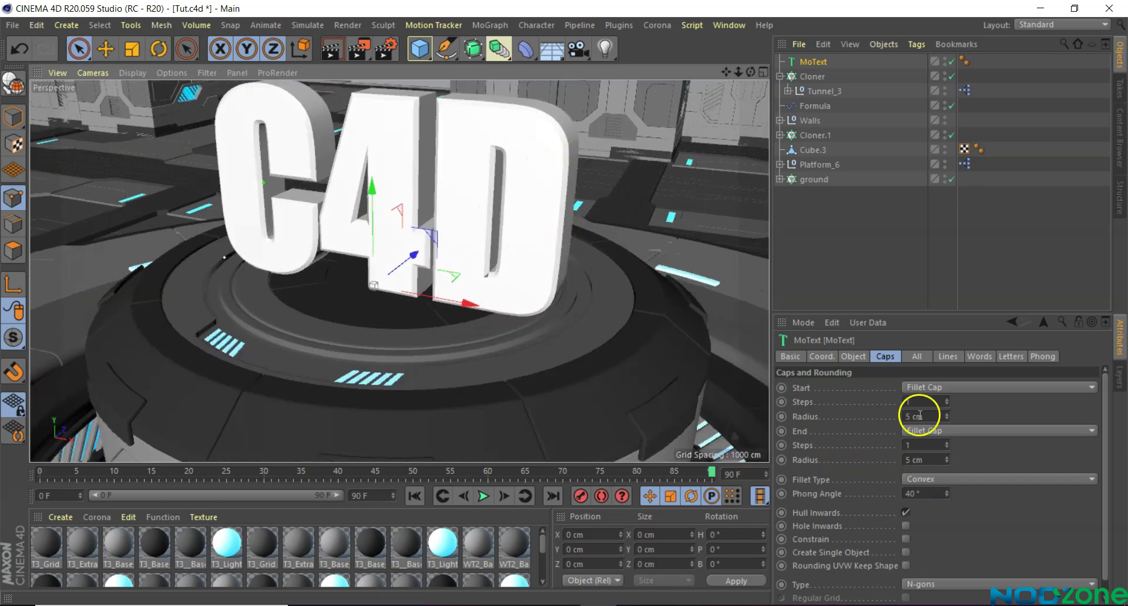
{"action": "left_click", "coordinate": [947, 444]}
{"action": "left_click", "coordinate": [947, 443]}
{"action": "double_click", "coordinate": [937, 460]}
{"action": "type", "text": "3"}
{"action": "triple_click", "coordinate": [909, 417]}
{"action": "type", "text": "3"}
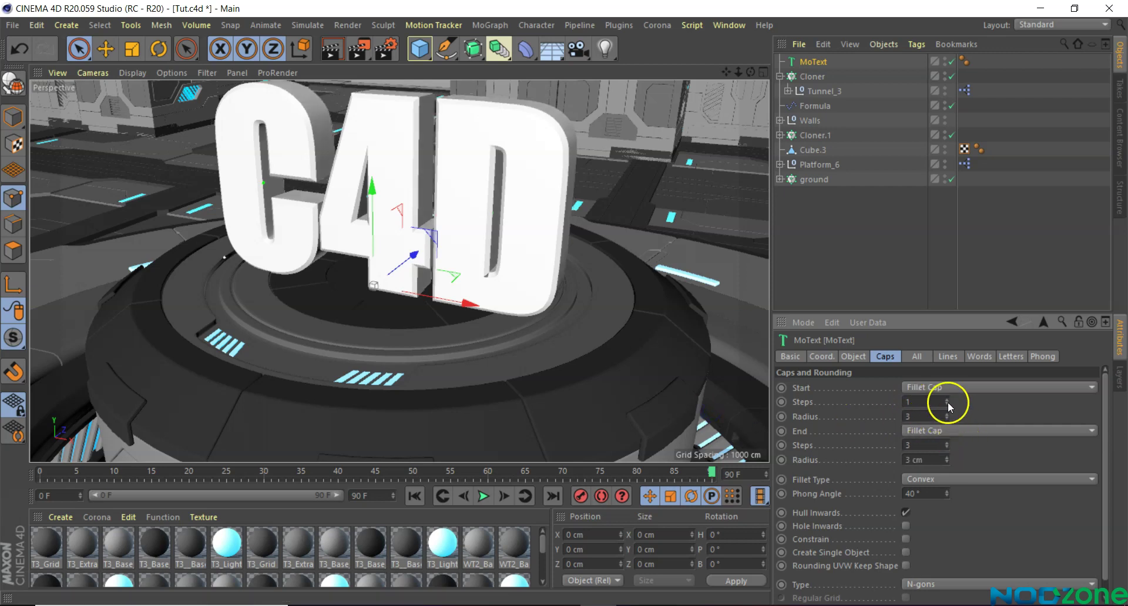
{"action": "left_click", "coordinate": [946, 400]}
{"action": "left_click", "coordinate": [947, 401]}
Change the fillet type to Concave.
{"action": "left_click_drag", "start_coordinate": [566, 302], "coordinate": [126, 285], "text": "alt"}
{"action": "right_click_drag", "start_coordinate": [126, 284], "coordinate": [187, 315], "text": "alt"}
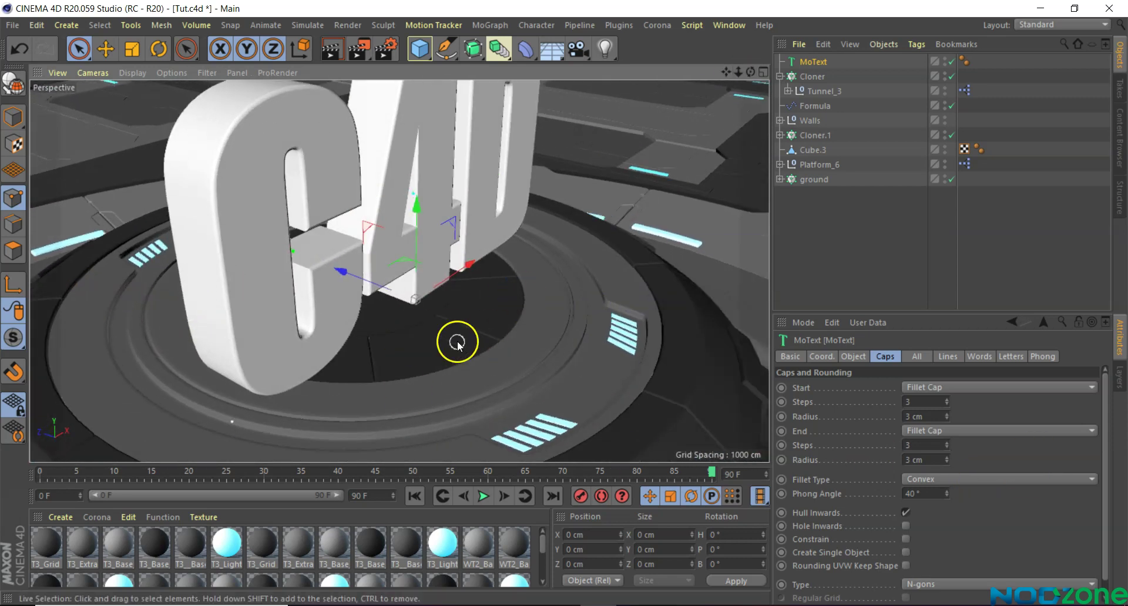
{"action": "left_click", "coordinate": [929, 478]}
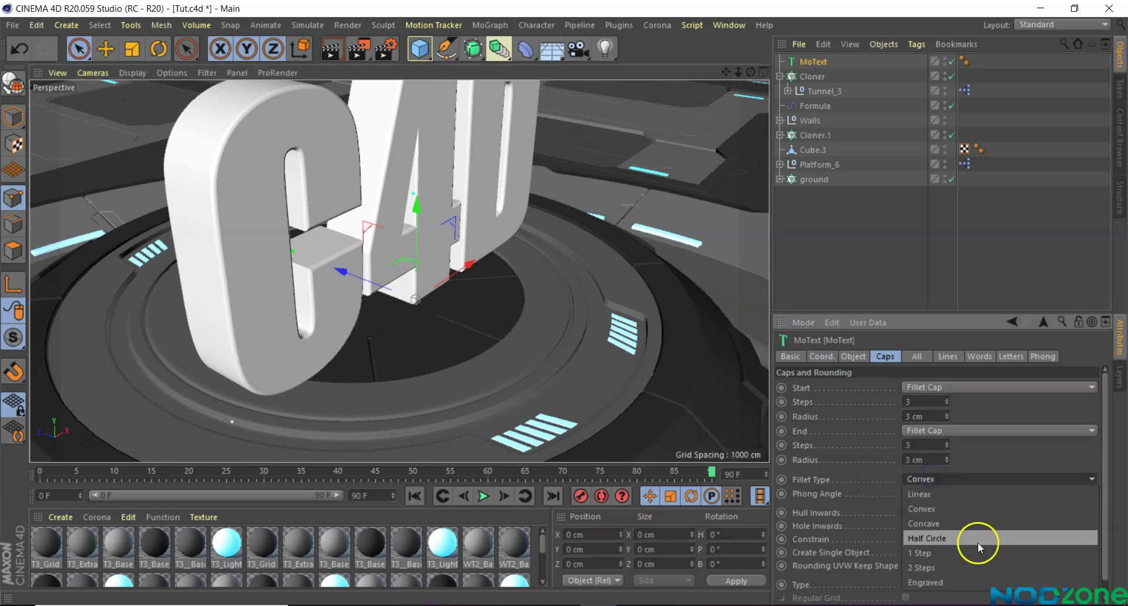
{"action": "left_click", "coordinate": [946, 522]}
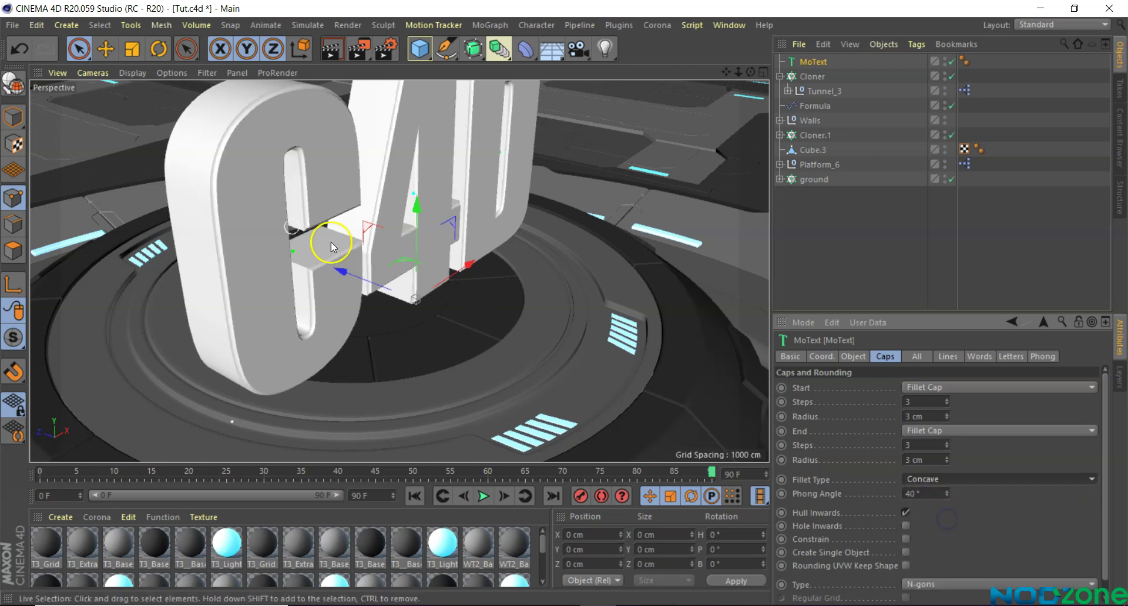
Re-enter the front fillet radius as 3 cm.
{"action": "scroll", "coordinate": [184, 193], "scroll_direction": "up", "scroll_amount": 2}
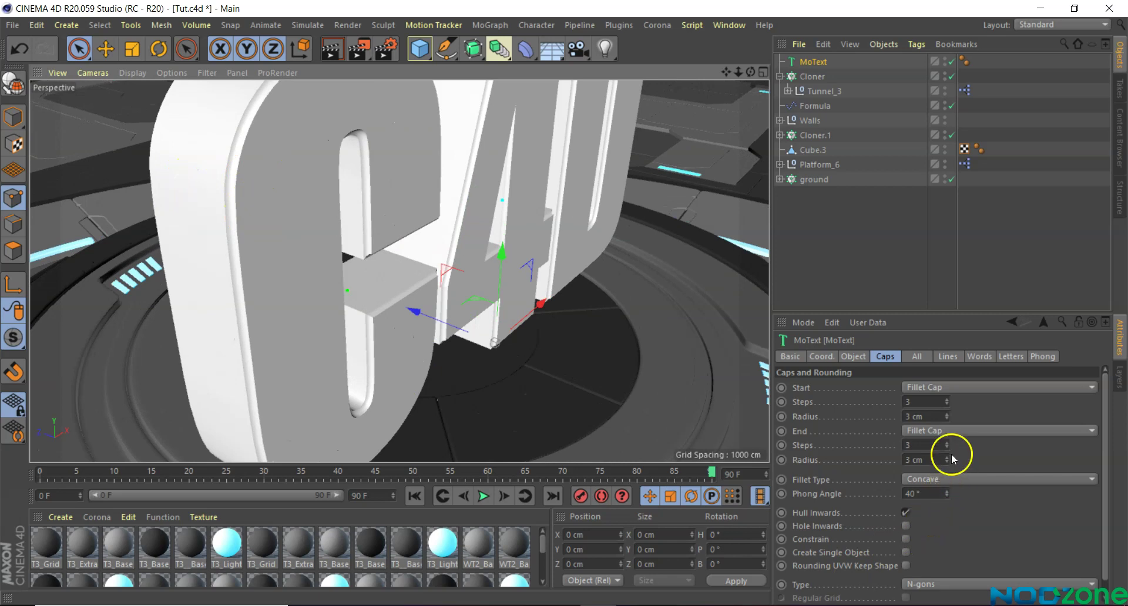
{"action": "left_click_drag", "start_coordinate": [950, 453], "coordinate": [949, 455]}
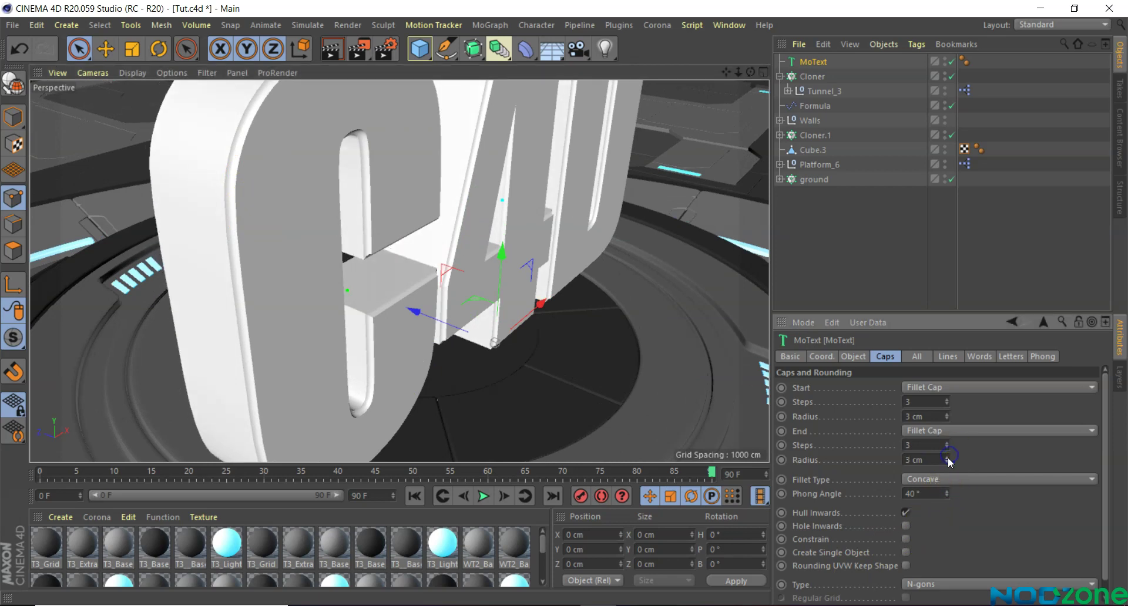
{"action": "left_click_drag", "start_coordinate": [949, 417], "coordinate": [947, 412]}
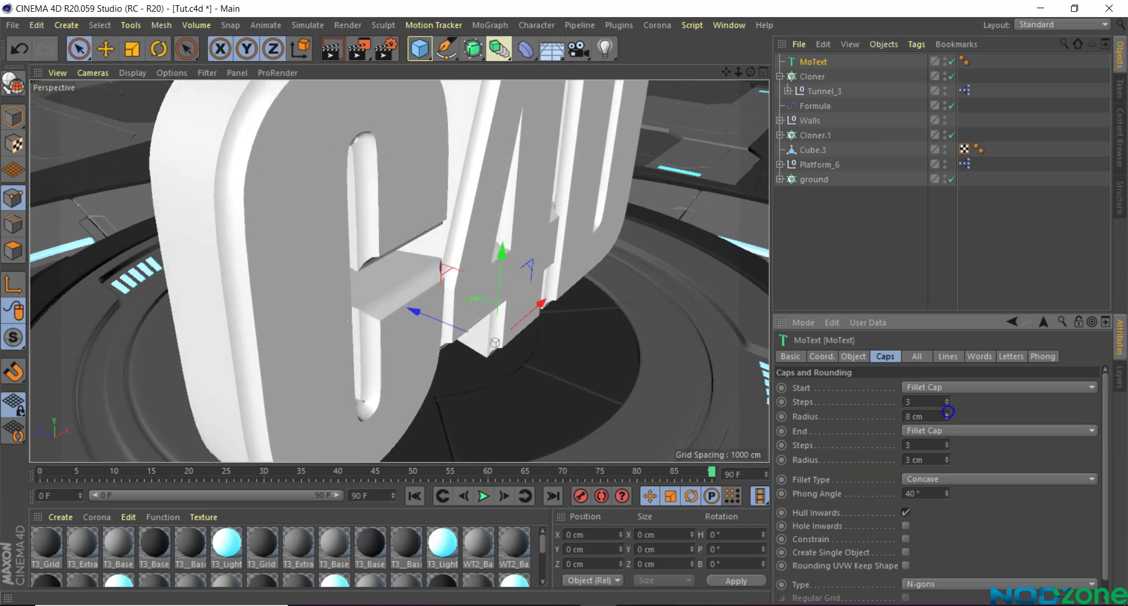
{"action": "type", "text": "3"}
{"action": "key", "text": "Return"}
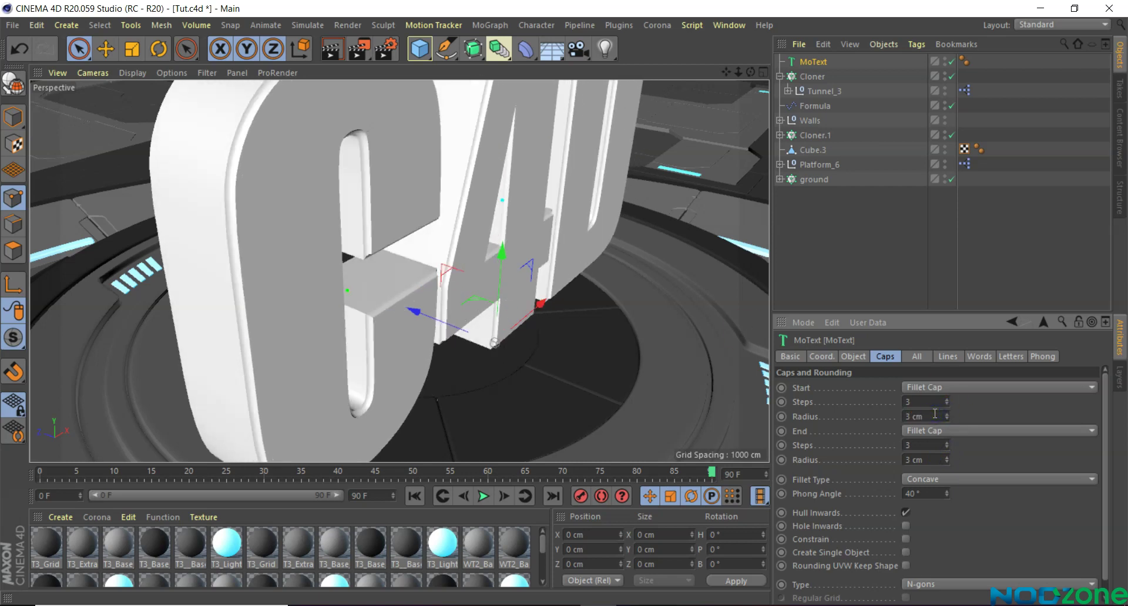
Set the text height to 350 cm and nudge it along Y.
{"action": "mouse_move", "coordinate": [499, 370]}
{"action": "left_mouse_down", "text": "alt"}
{"action": "mouse_move", "coordinate": [271, 370]}
{"action": "mouse_move", "coordinate": [403, 438]}
{"action": "left_mouse_up", "text": "alt"}
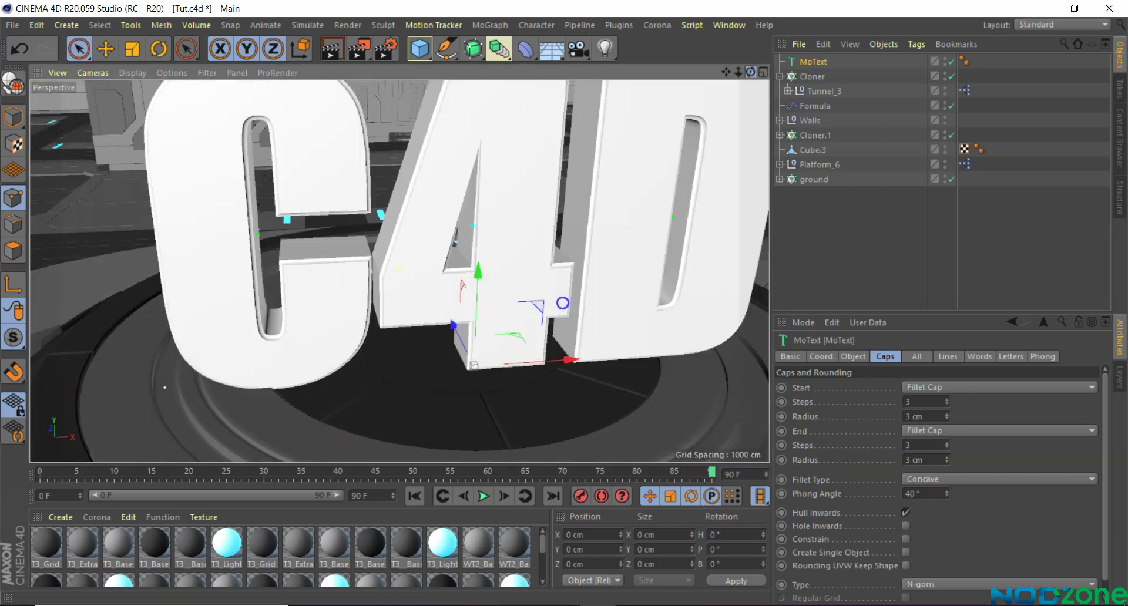
{"action": "left_click_drag", "start_coordinate": [411, 264], "coordinate": [492, 187], "text": "alt"}
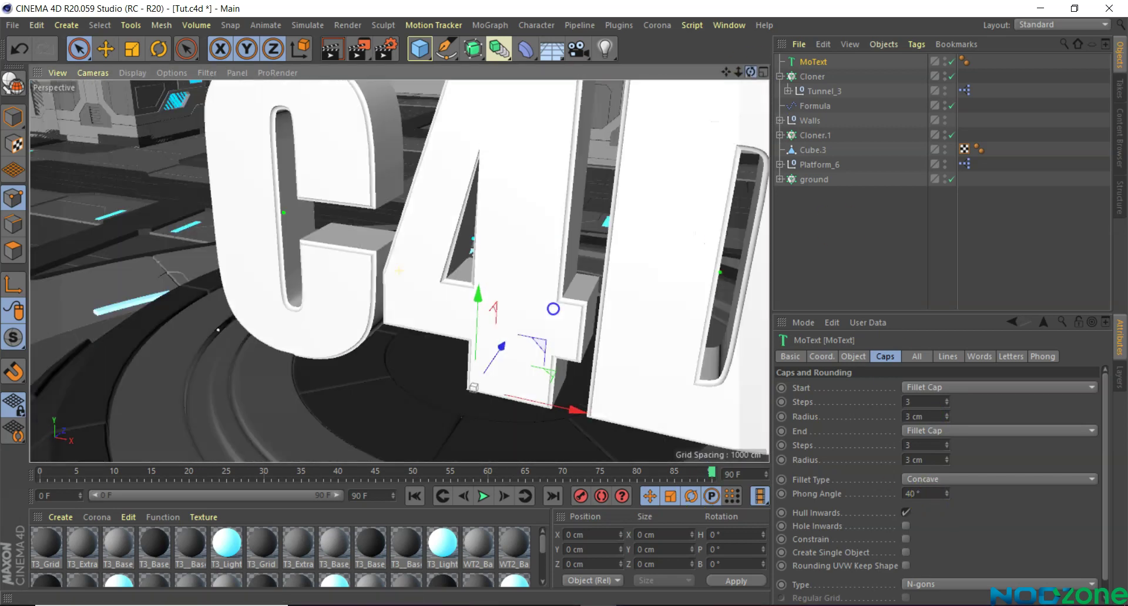
{"action": "scroll", "coordinate": [395, 171], "scroll_direction": "down", "scroll_amount": 2}
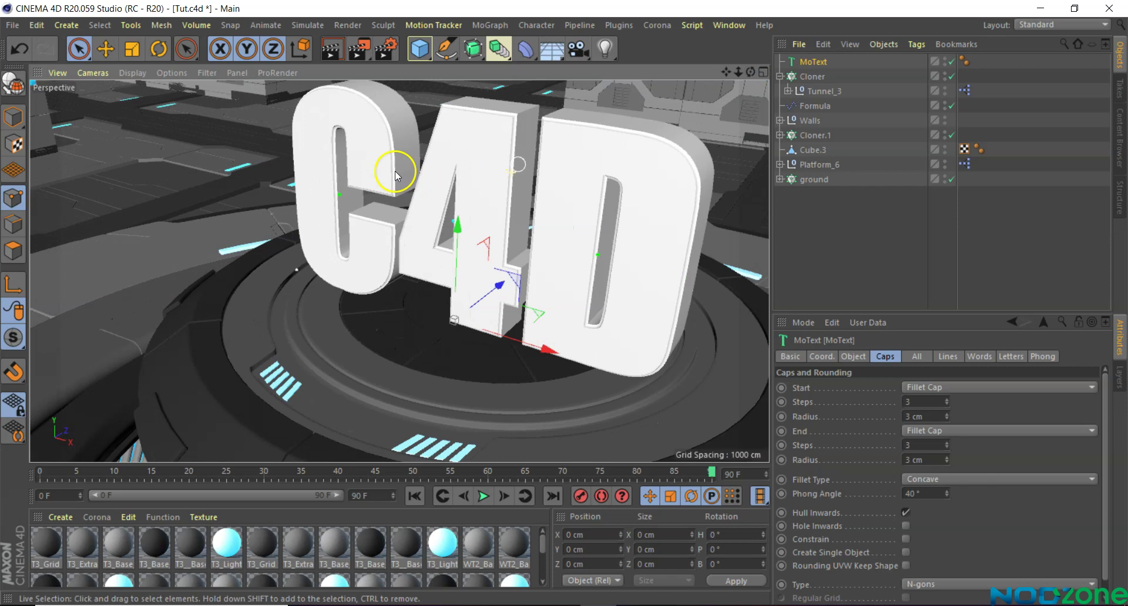
{"action": "scroll", "coordinate": [395, 171], "scroll_direction": "down", "scroll_amount": 3}
{"action": "scroll", "coordinate": [394, 171], "scroll_direction": "down", "scroll_amount": 3}
{"action": "scroll", "coordinate": [392, 168], "scroll_direction": "down", "scroll_amount": 3}
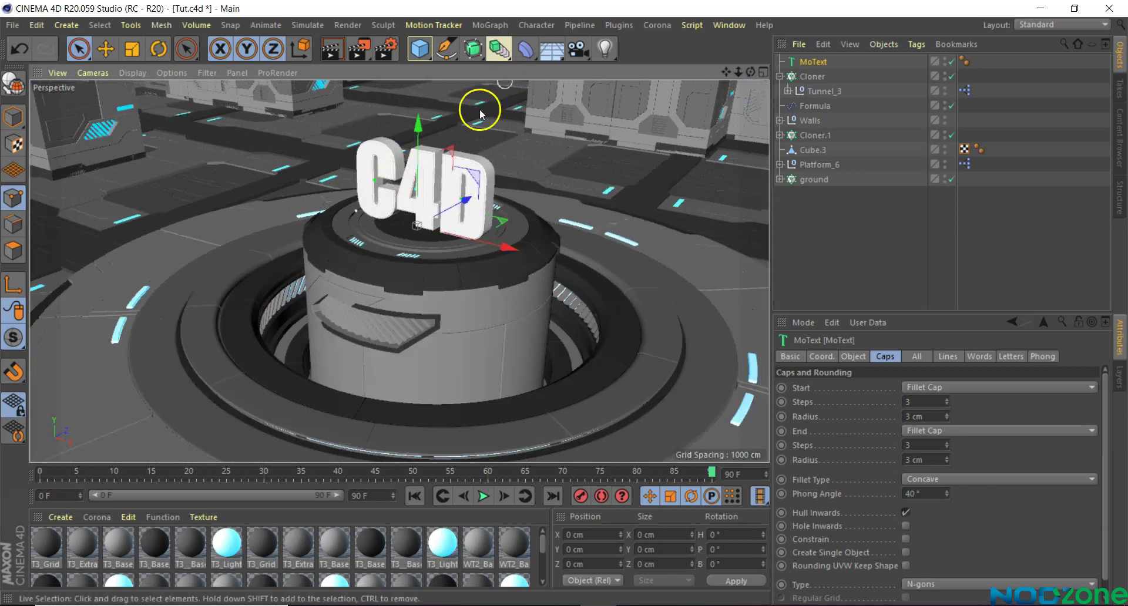
{"action": "scroll", "coordinate": [480, 113], "scroll_direction": "down", "scroll_amount": 2}
{"action": "scroll", "coordinate": [476, 129], "scroll_direction": "down", "scroll_amount": 1}
{"action": "scroll", "coordinate": [473, 147], "scroll_direction": "down", "scroll_amount": 1}
{"action": "scroll", "coordinate": [468, 170], "scroll_direction": "down", "scroll_amount": 1}
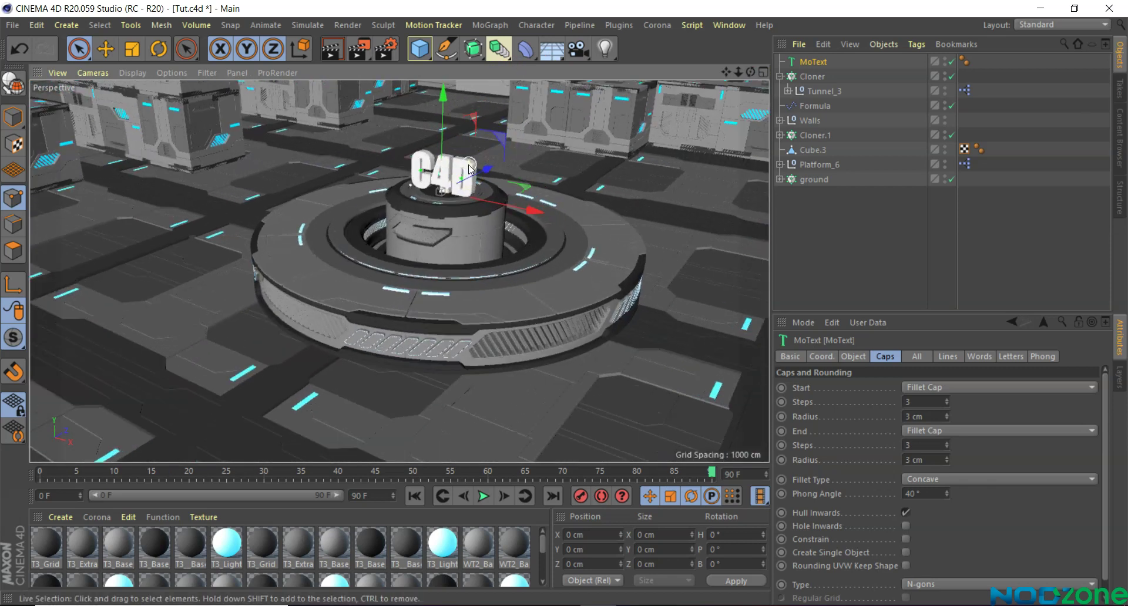
{"action": "left_click", "coordinate": [855, 357]}
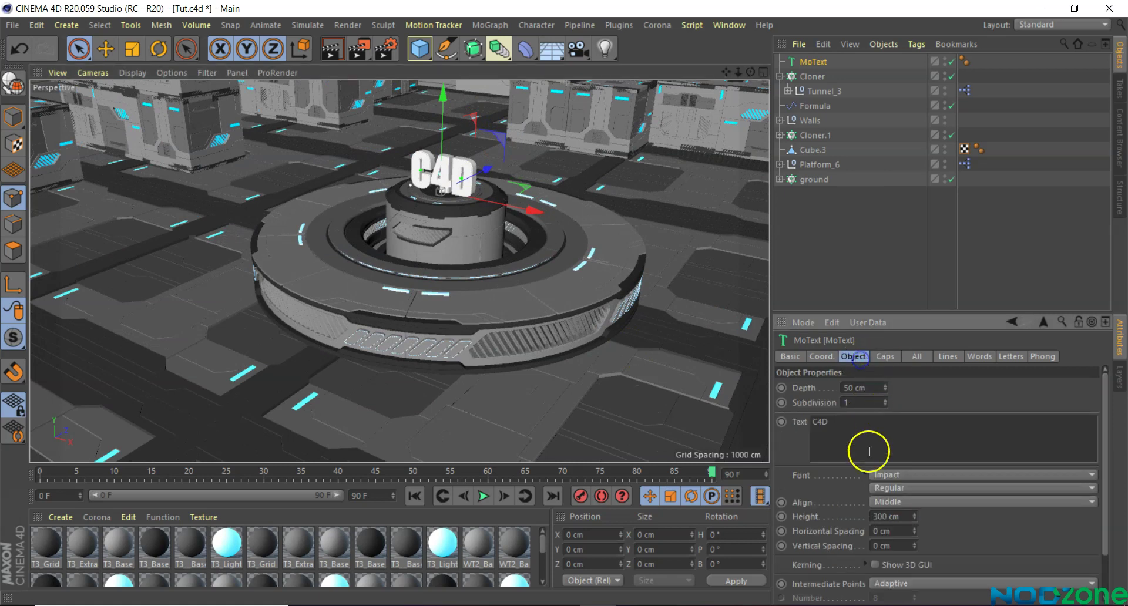
{"action": "type", "text": "350"}
{"action": "key", "text": "Return"}
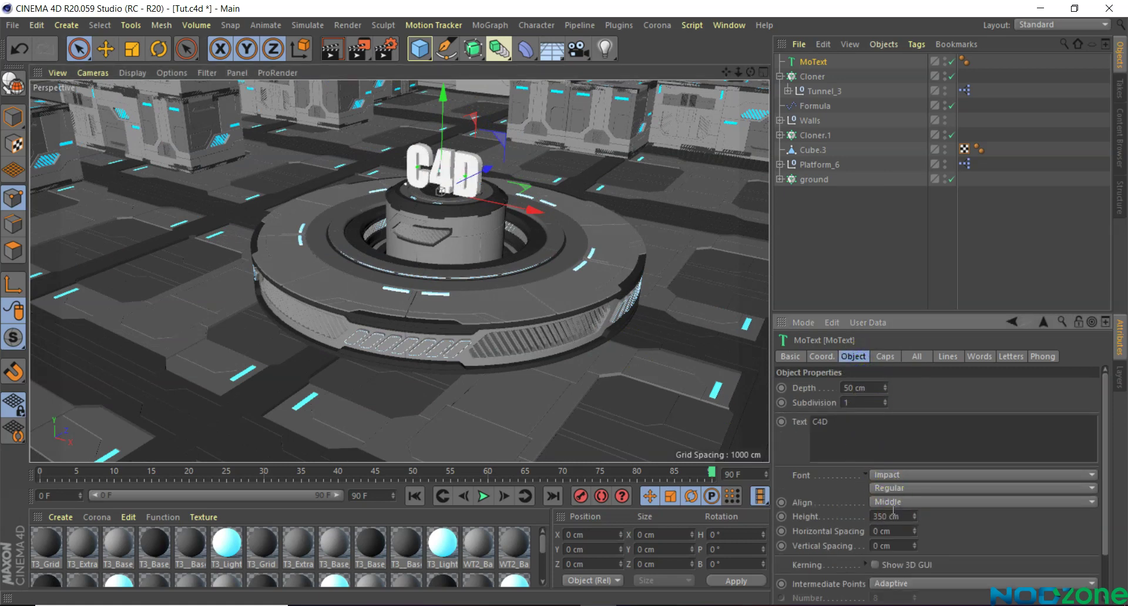
{"action": "left_click_drag", "start_coordinate": [441, 113], "coordinate": [442, 114]}
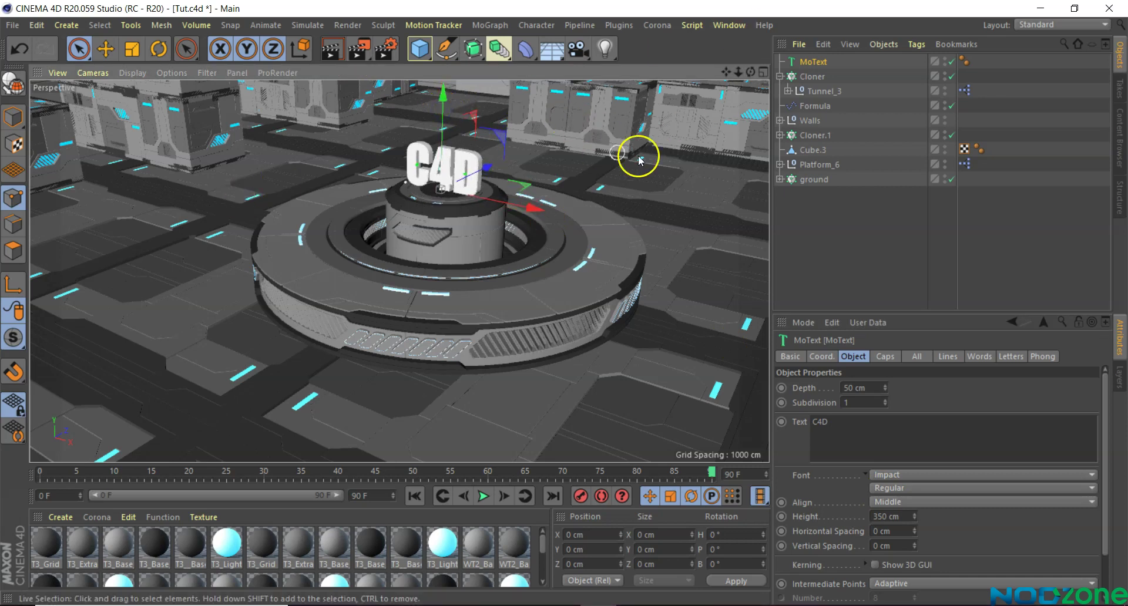
Deselect the text, reframe the view on the platform, and open the camera types flyout.
{"action": "left_click", "coordinate": [558, 239]}
{"action": "scroll", "coordinate": [512, 268], "scroll_direction": "down", "scroll_amount": 2}
{"action": "left_click_drag", "start_coordinate": [751, 71], "coordinate": [564, 303]}
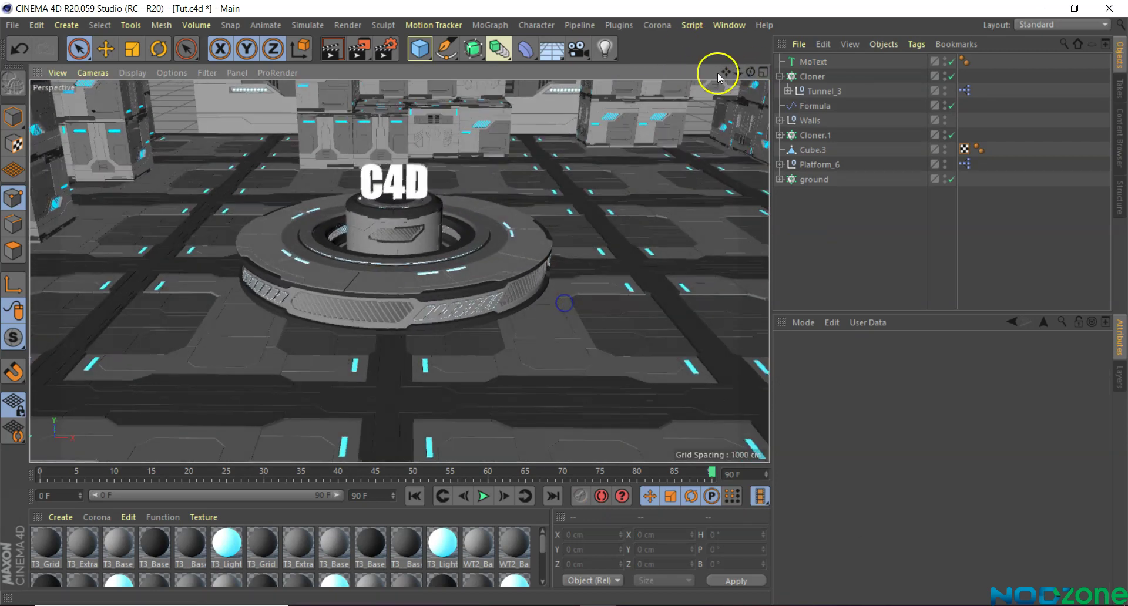
{"action": "mouse_move", "coordinate": [725, 72]}
{"action": "left_mouse_down"}
{"action": "mouse_move", "coordinate": [746, 97]}
{"action": "mouse_move", "coordinate": [747, 83]}
{"action": "left_mouse_up"}
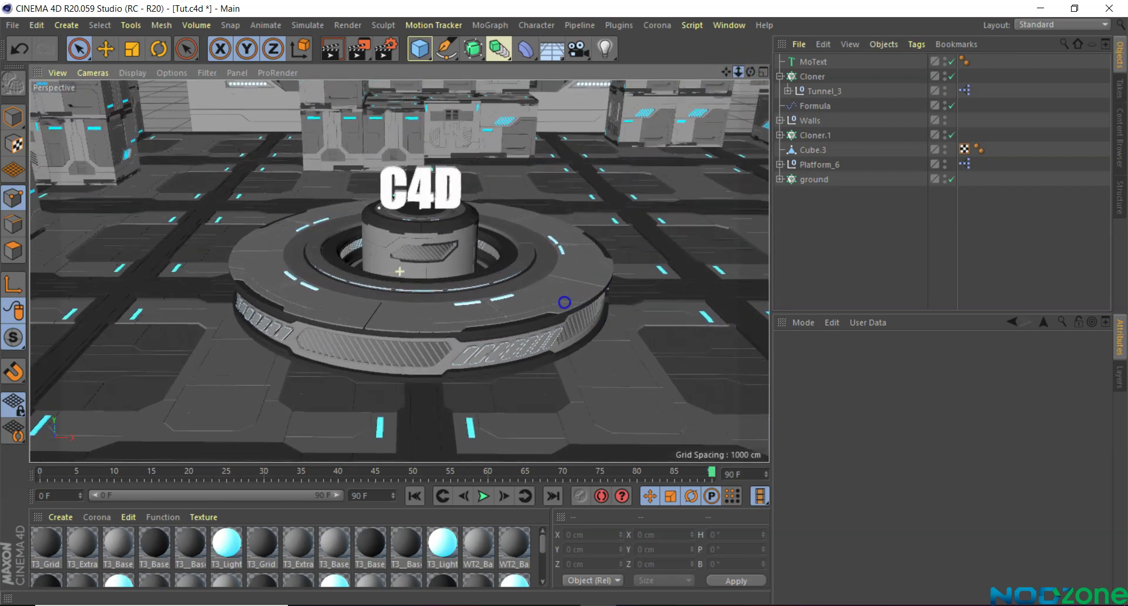
{"action": "mouse_move", "coordinate": [564, 302]}
{"action": "left_mouse_down"}
{"action": "mouse_move", "coordinate": [725, 78]}
{"action": "mouse_move", "coordinate": [761, 74]}
{"action": "mouse_move", "coordinate": [755, 83]}
{"action": "left_mouse_up"}
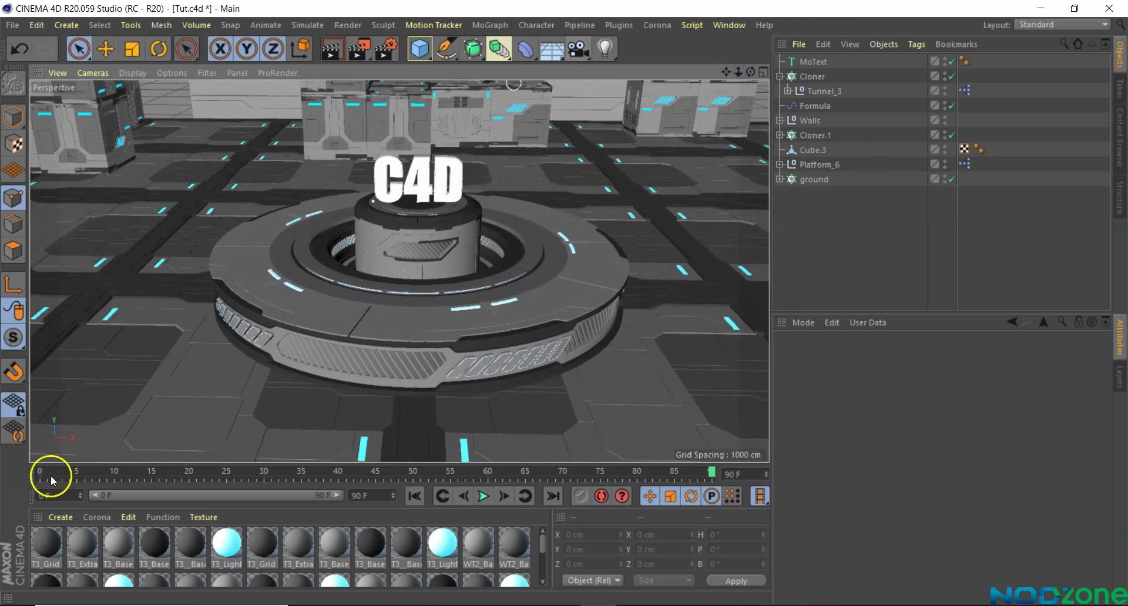
{"action": "left_click", "coordinate": [579, 50]}
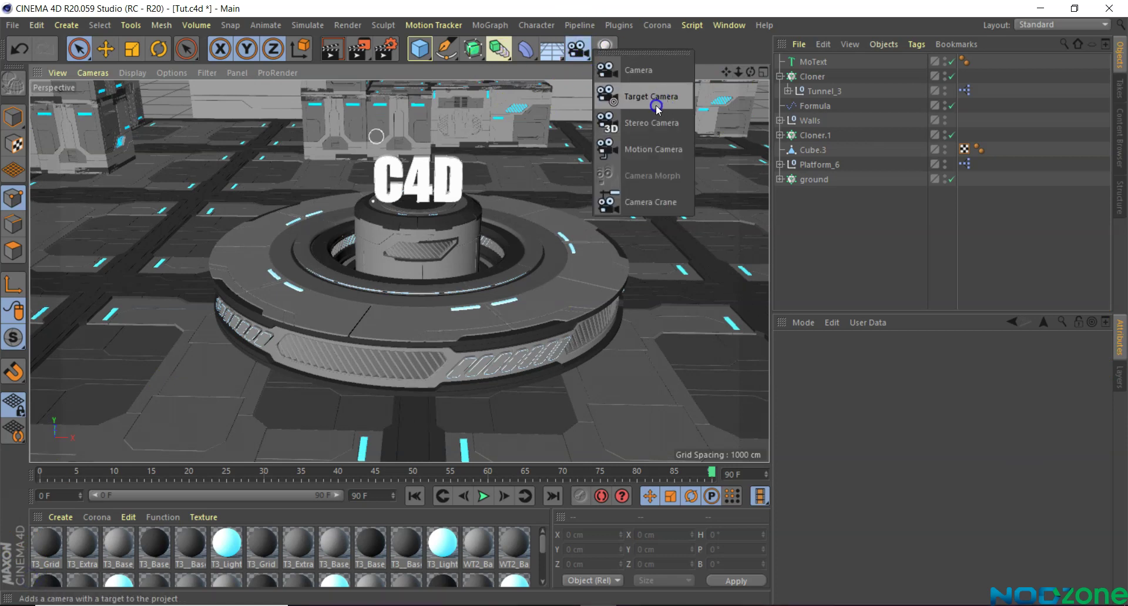
Add a Target Camera and select its Camera.Target.1 null.
{"action": "left_click", "coordinate": [656, 110]}
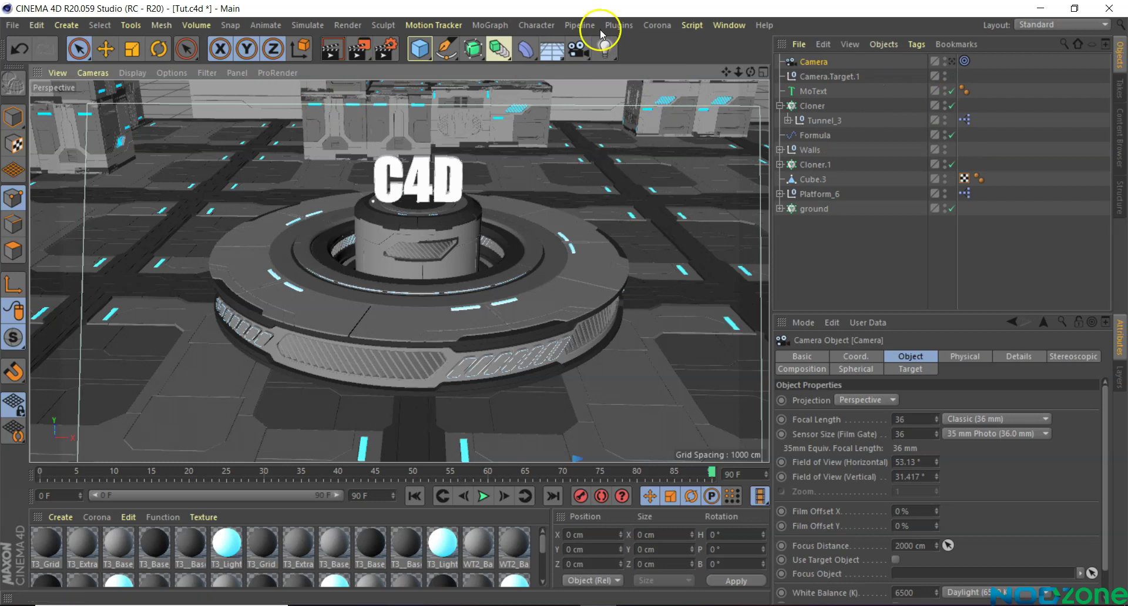
{"action": "left_click", "coordinate": [829, 76]}
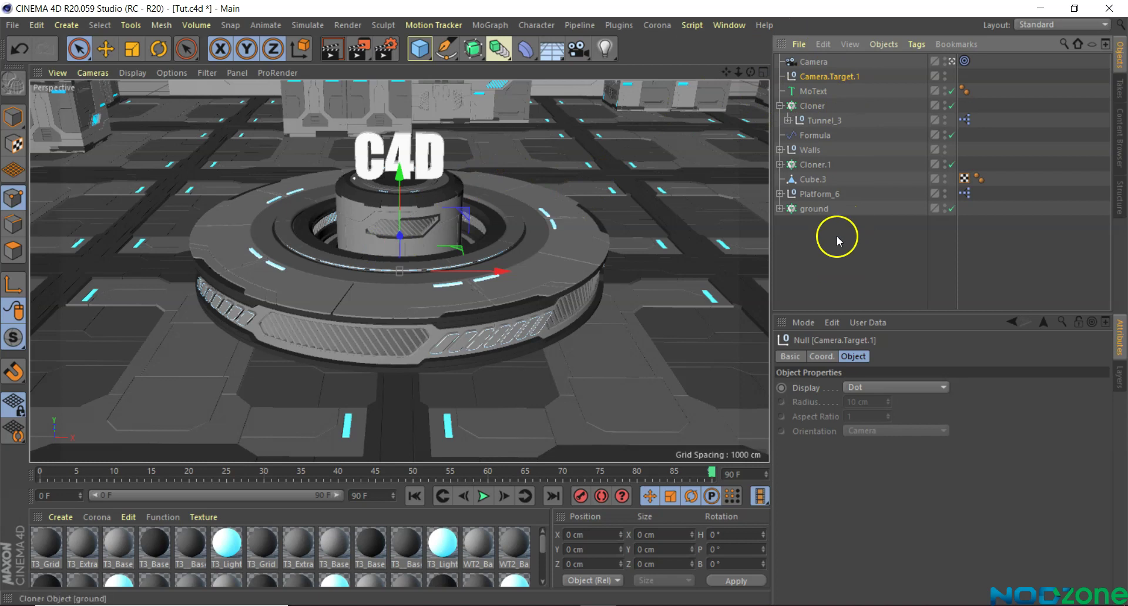
Add a Circle spline on the XZ plane with a 1300 cm radius, raised slightly.
{"action": "left_click", "coordinate": [445, 49]}
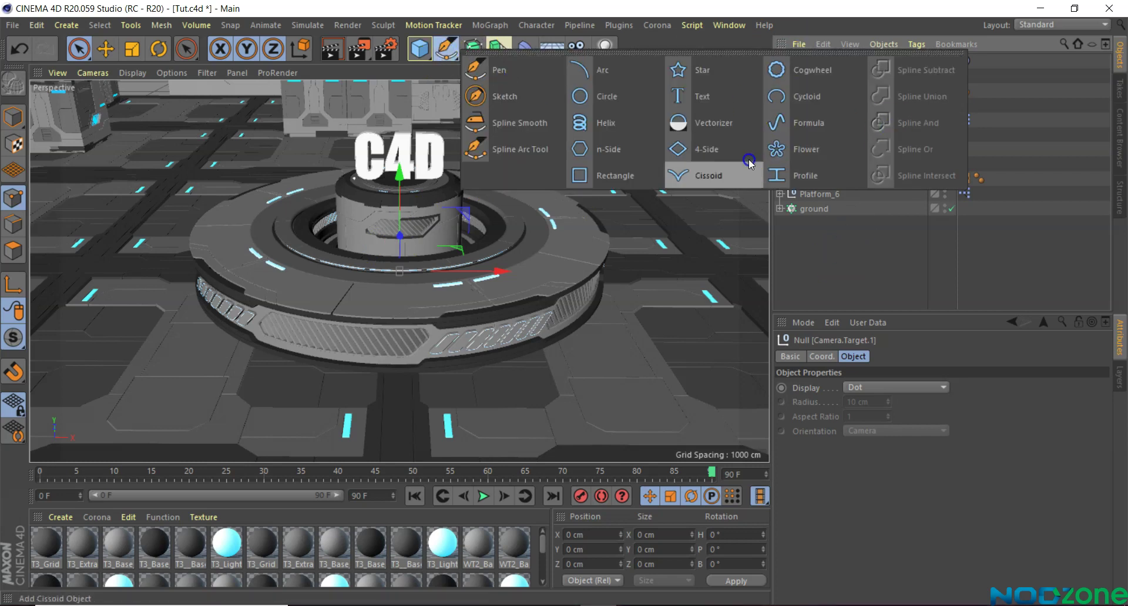
{"action": "left_click", "coordinate": [607, 97]}
{"action": "type", "text": "1000"}
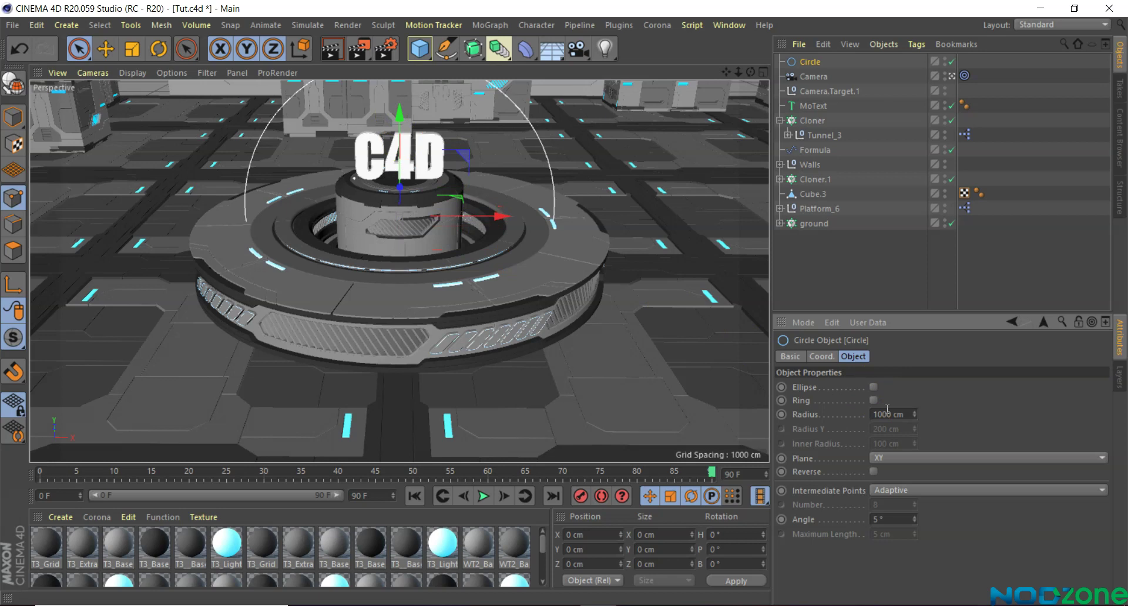
{"action": "left_click", "coordinate": [932, 463]}
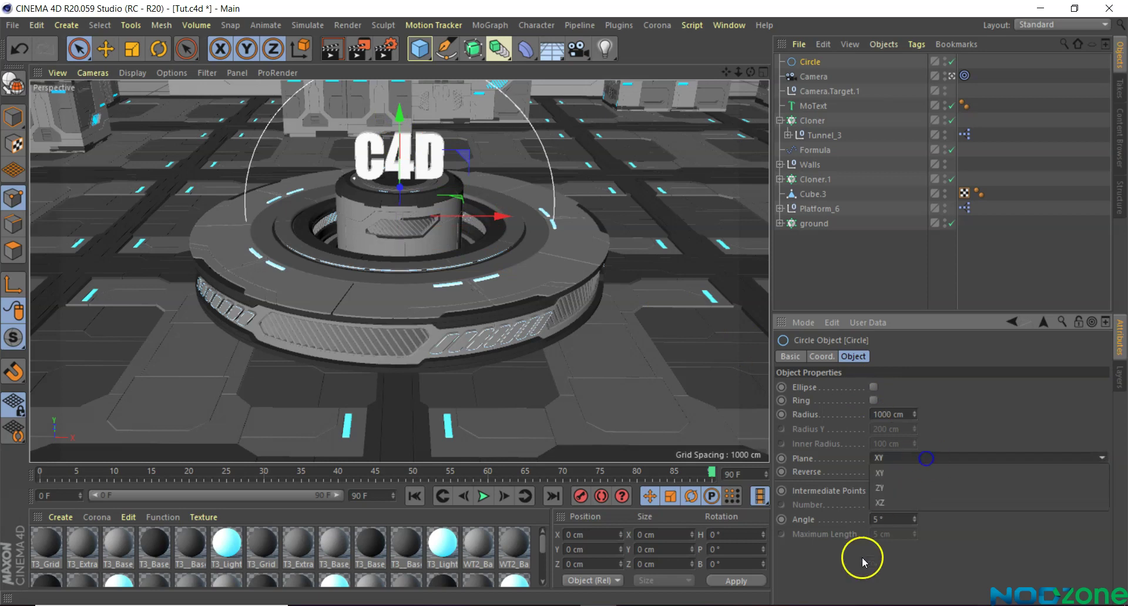
{"action": "left_click", "coordinate": [885, 504]}
{"action": "left_click_drag", "start_coordinate": [413, 156], "coordinate": [402, 125]}
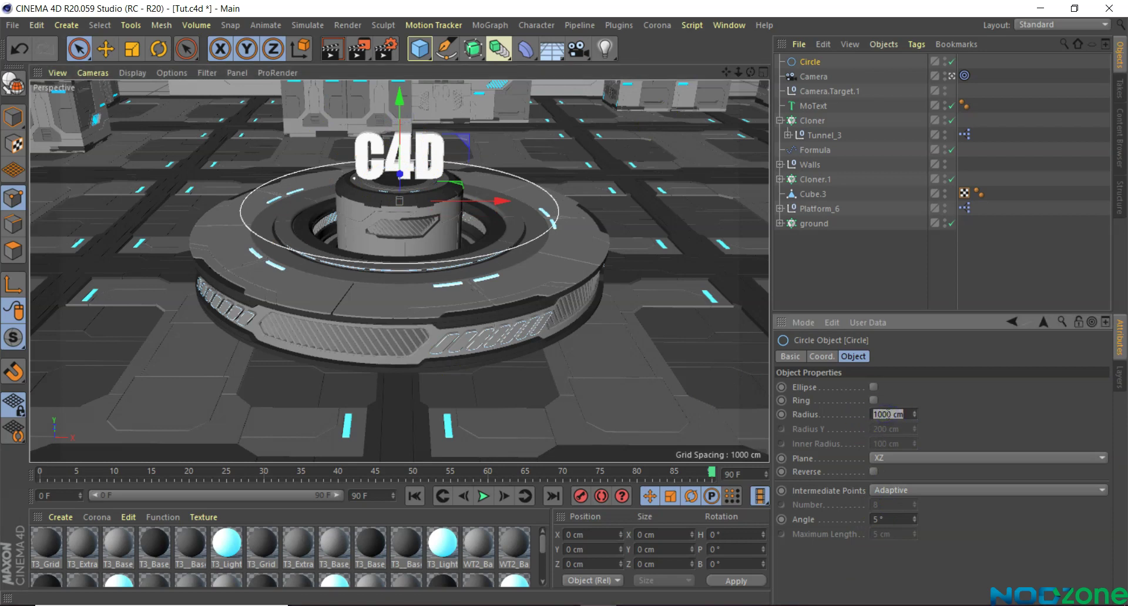
{"action": "left_click", "coordinate": [894, 414]}
{"action": "type", "text": "1300"}
{"action": "key", "text": "Return"}
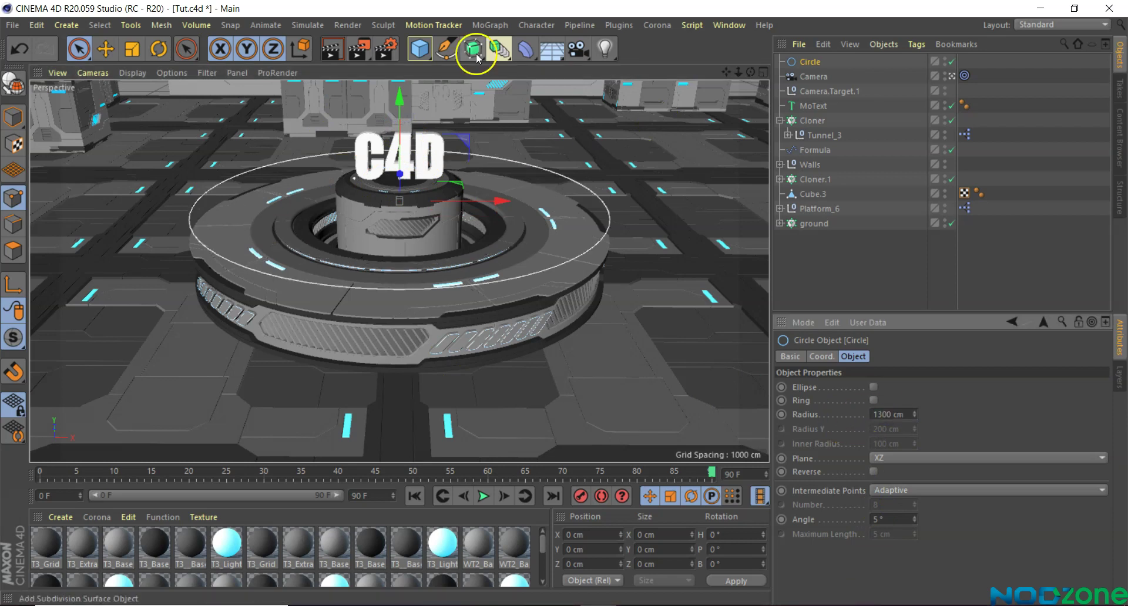
{"action": "mouse_move", "coordinate": [399, 103]}
{"action": "left_mouse_down"}
{"action": "mouse_move", "coordinate": [397, 94]}
{"action": "mouse_move", "coordinate": [397, 105]}
{"action": "left_mouse_up"}
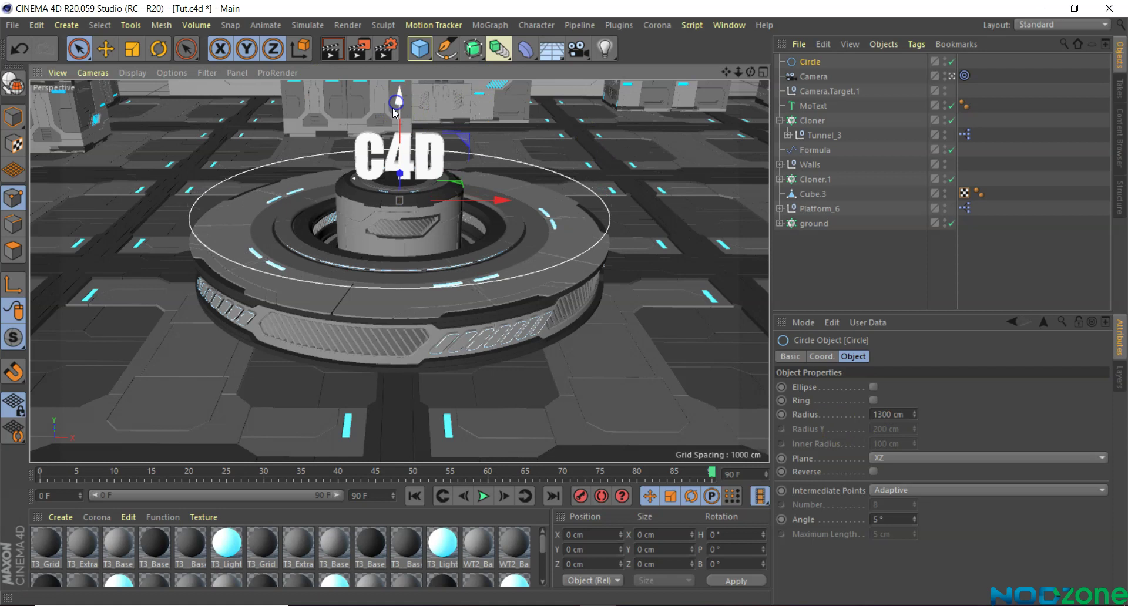
Give the camera an Align to Spline tag with Circle as its spline path.
{"action": "left_click", "coordinate": [815, 76]}
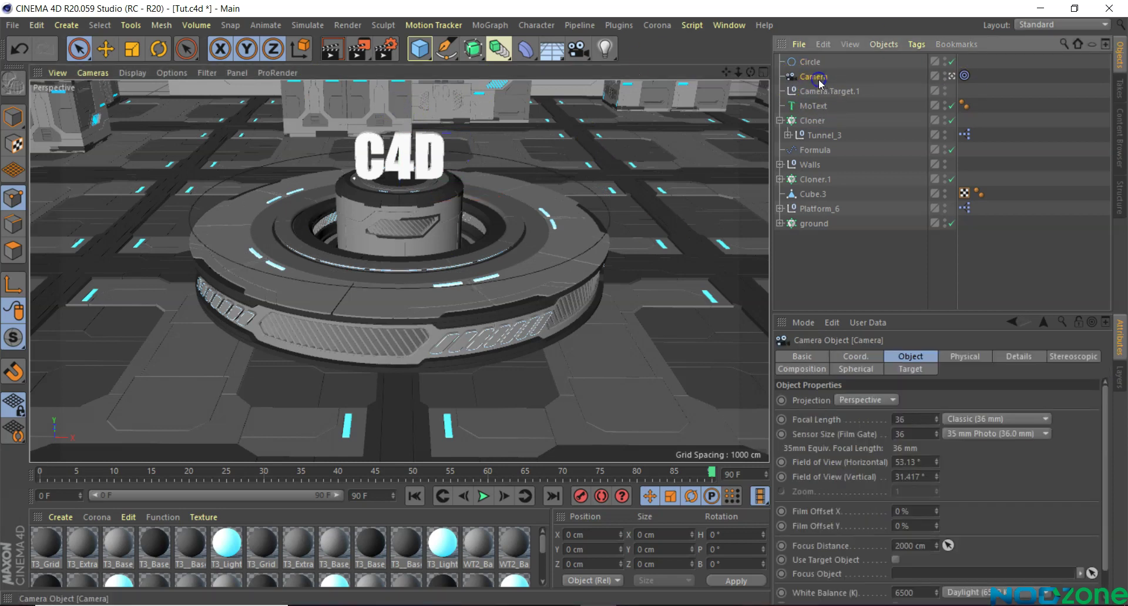
{"action": "right_click", "coordinate": [816, 77]}
{"action": "mouse_move", "coordinate": [907, 19]}
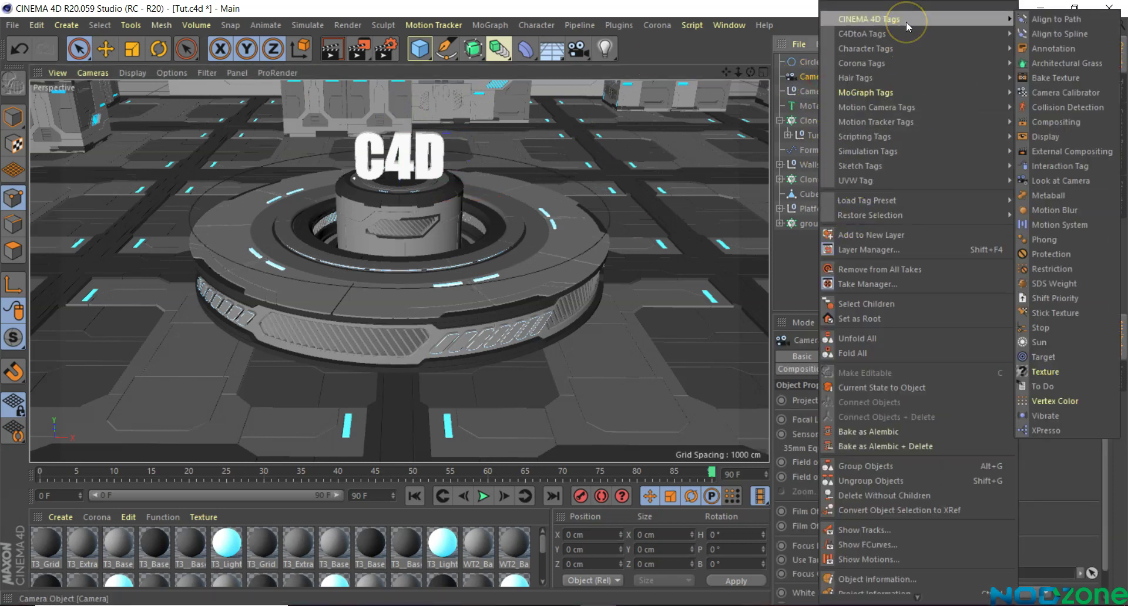
{"action": "left_click", "coordinate": [1038, 38]}
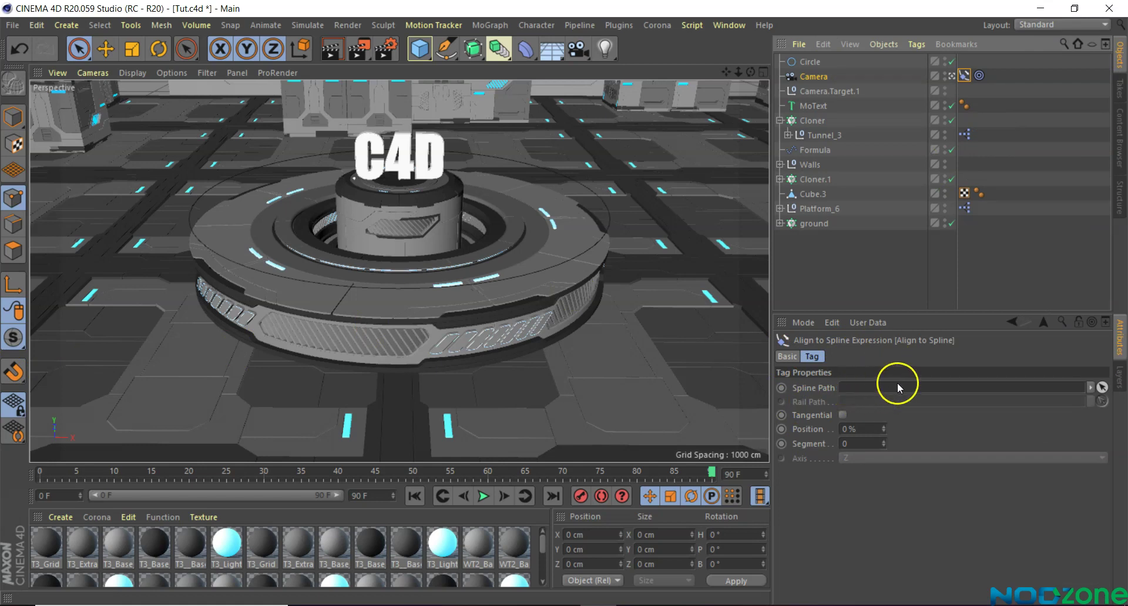
{"action": "left_click_drag", "start_coordinate": [808, 61], "coordinate": [870, 389]}
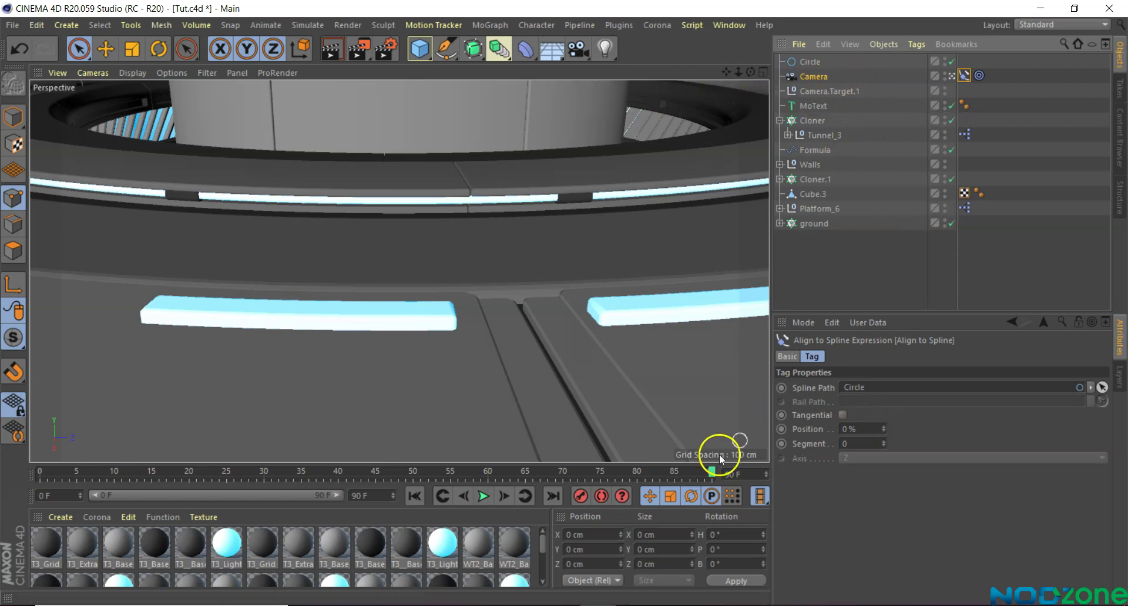
{"action": "left_click", "coordinate": [950, 74]}
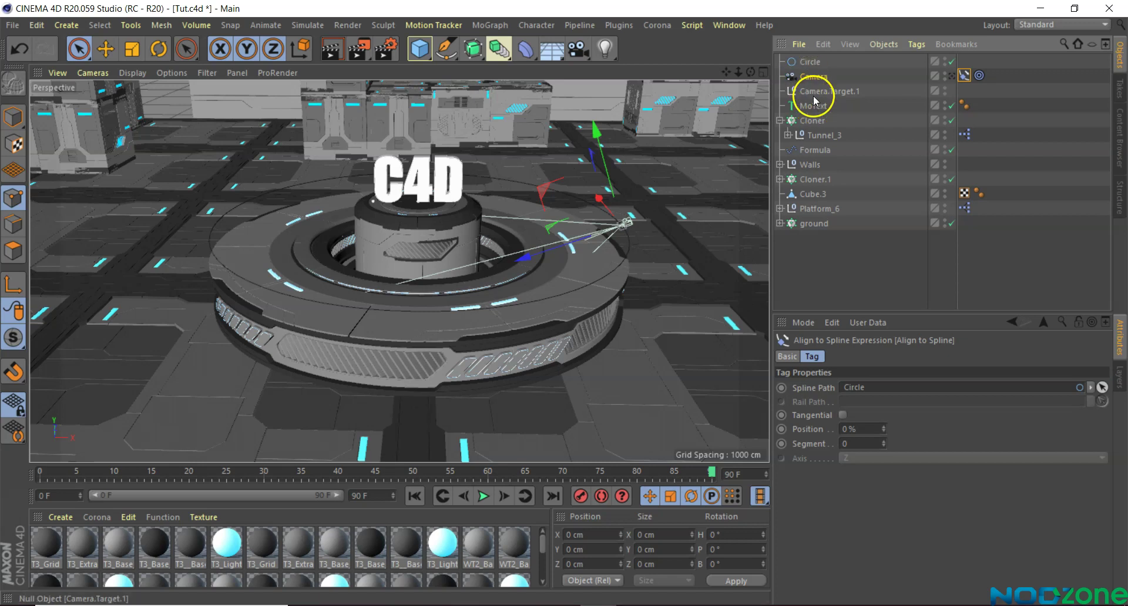
{"action": "left_click", "coordinate": [951, 76]}
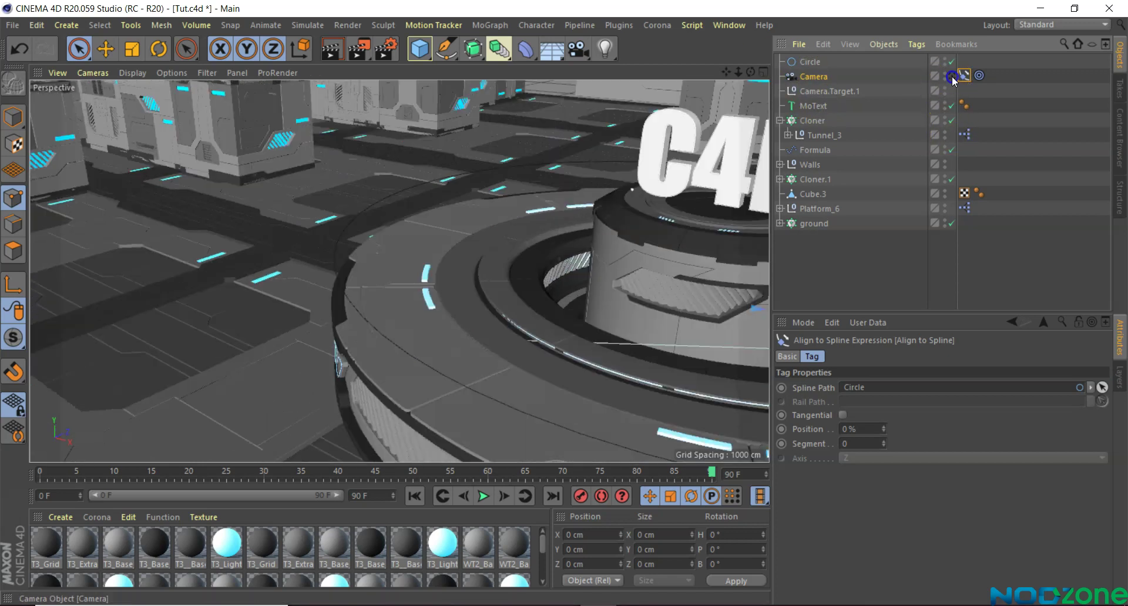
Raise the camera target and enlarge the Circle radius to 1500 cm.
{"action": "left_click", "coordinate": [828, 91]}
{"action": "mouse_move", "coordinate": [395, 181]}
{"action": "left_mouse_down"}
{"action": "mouse_move", "coordinate": [395, 170]}
{"action": "mouse_move", "coordinate": [564, 303]}
{"action": "left_mouse_up"}
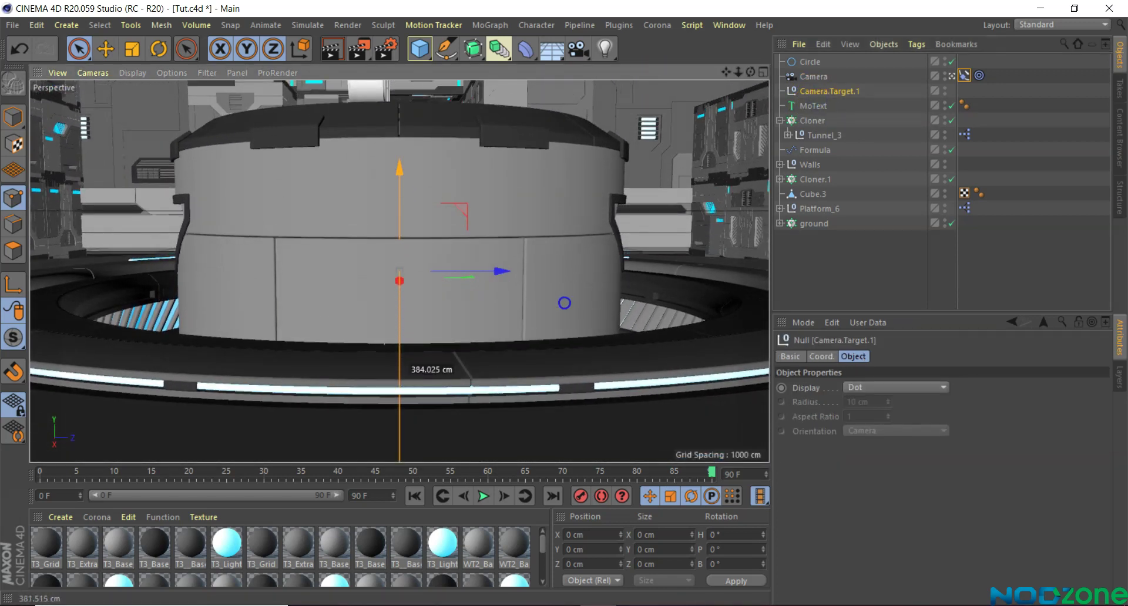
{"action": "left_click", "coordinate": [819, 62]}
{"action": "left_click", "coordinate": [879, 415]}
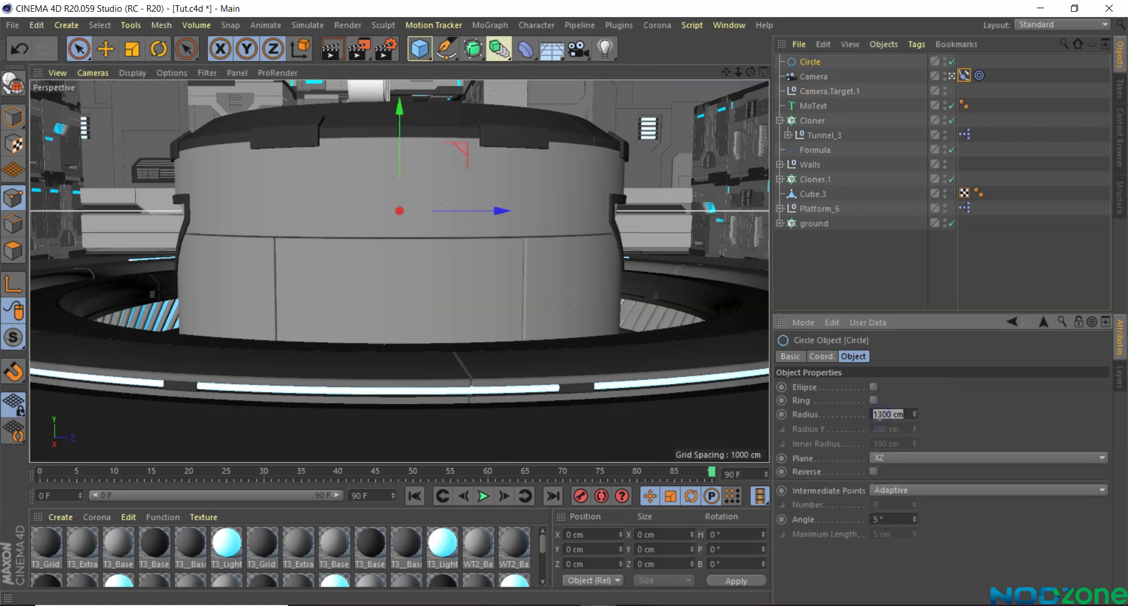
{"action": "type", "text": "1500"}
{"action": "key", "text": "Return"}
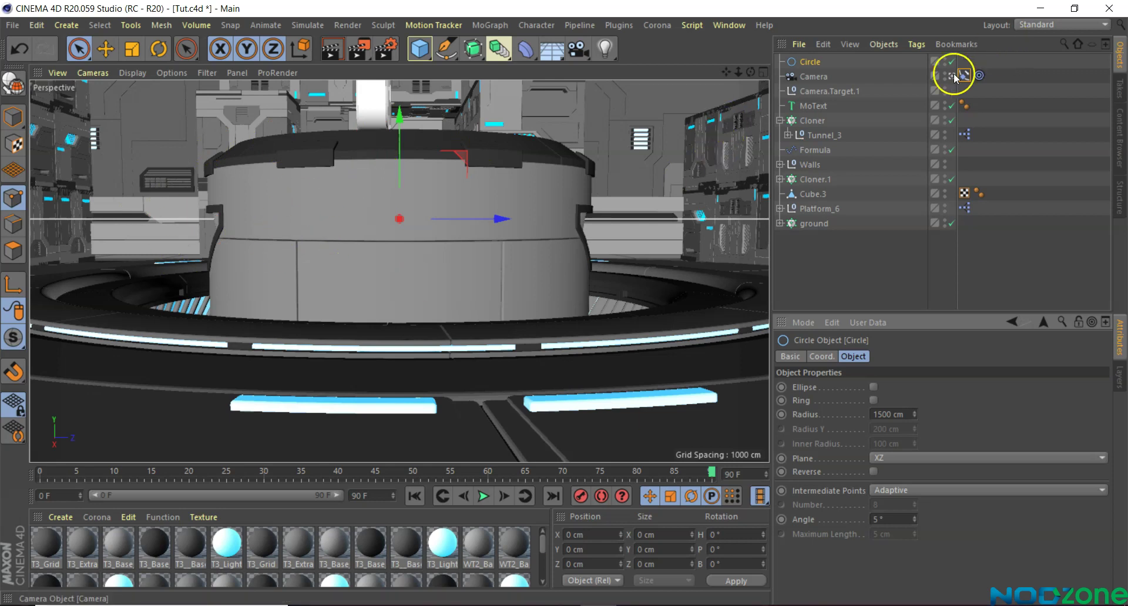
Group Circle, Camera and Camera.Target.1 under a Null with Alt+G.
{"action": "left_click_drag", "start_coordinate": [863, 54], "coordinate": [814, 91]}
{"action": "left_click", "coordinate": [155, 414]}
{"action": "key", "text": "alt+g"}
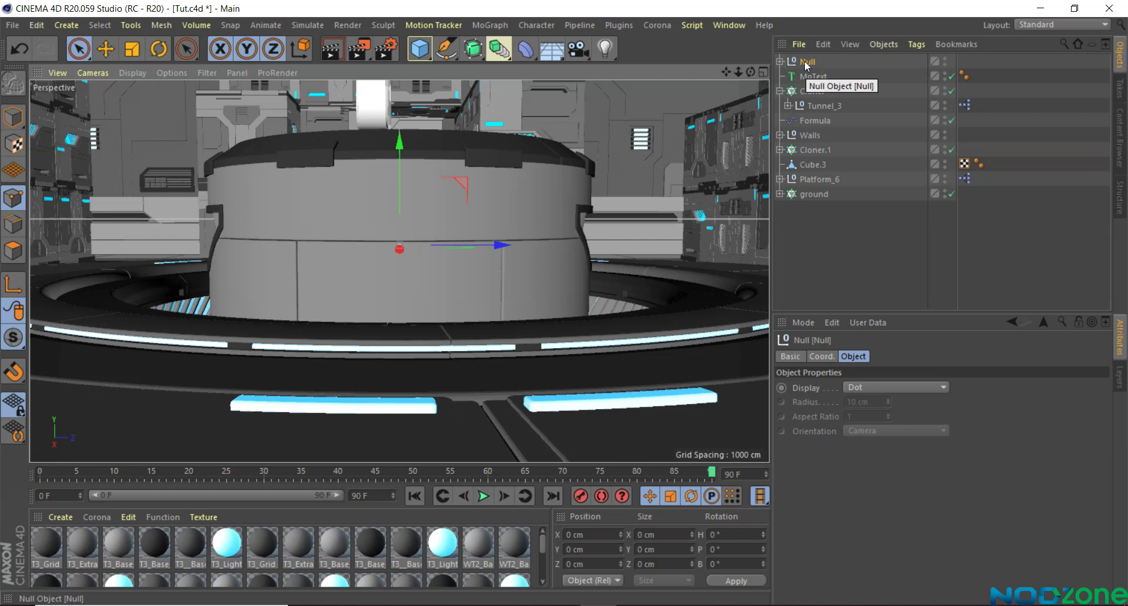
Unfold the Null, turn off the camera look-through, and orbit and zoom the view.
{"action": "left_click", "coordinate": [843, 282]}
{"action": "left_click", "coordinate": [780, 61]}
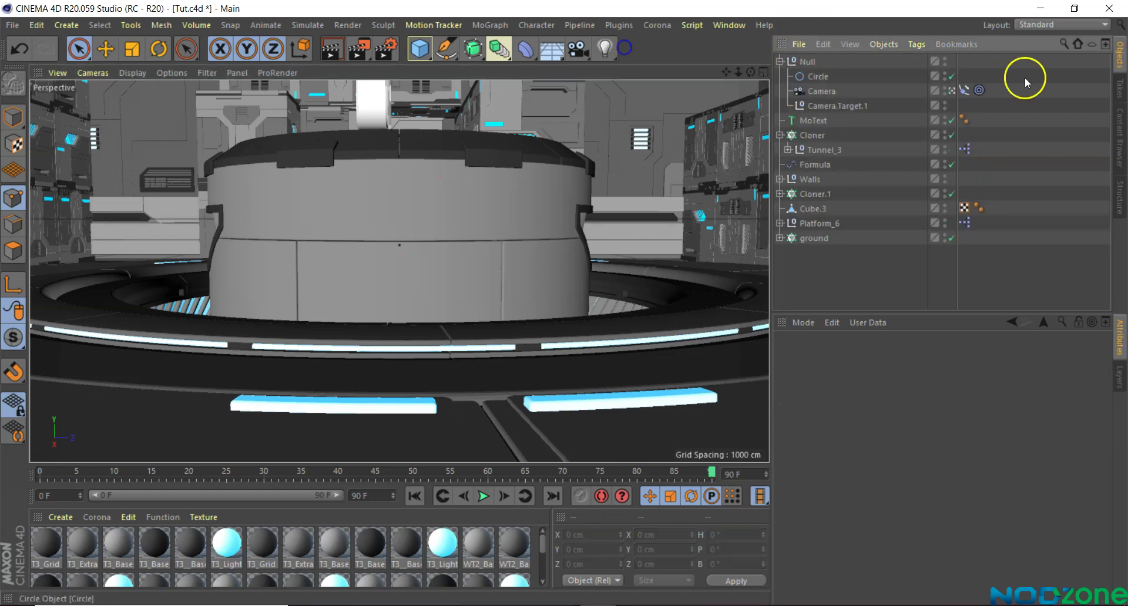
{"action": "left_click", "coordinate": [952, 91]}
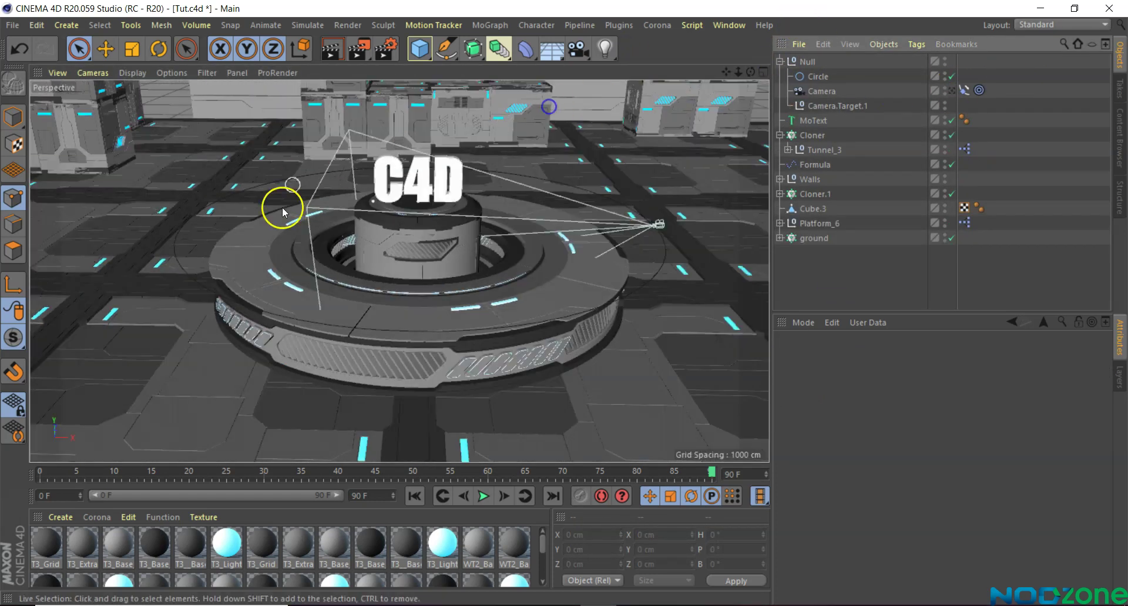
{"action": "left_click_drag", "start_coordinate": [283, 208], "coordinate": [378, 218], "text": "alt"}
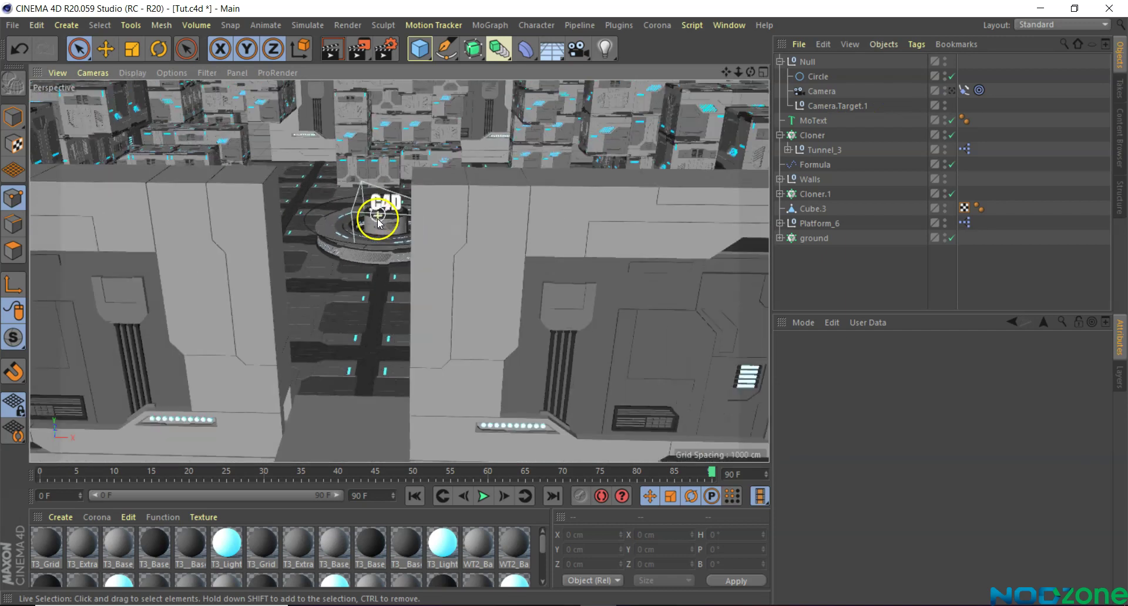
{"action": "scroll", "coordinate": [388, 212], "scroll_direction": "down", "scroll_amount": 5}
{"action": "scroll", "coordinate": [403, 207], "scroll_direction": "down", "scroll_amount": 5}
{"action": "scroll", "coordinate": [403, 209], "scroll_direction": "down", "scroll_amount": 4}
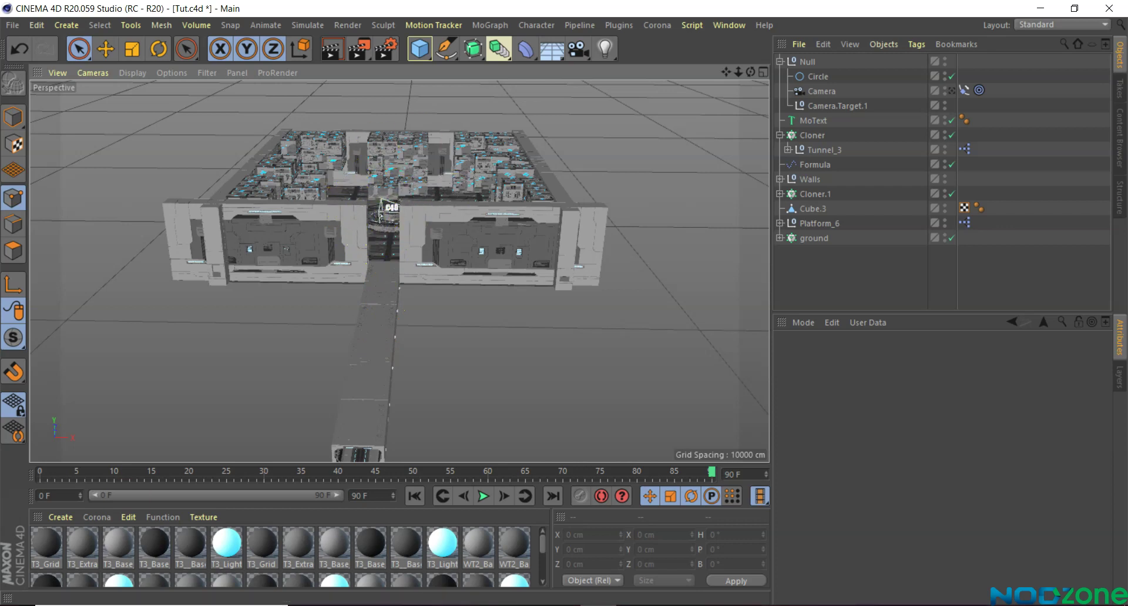
{"action": "scroll", "coordinate": [322, 438], "scroll_direction": "up", "scroll_amount": 5}
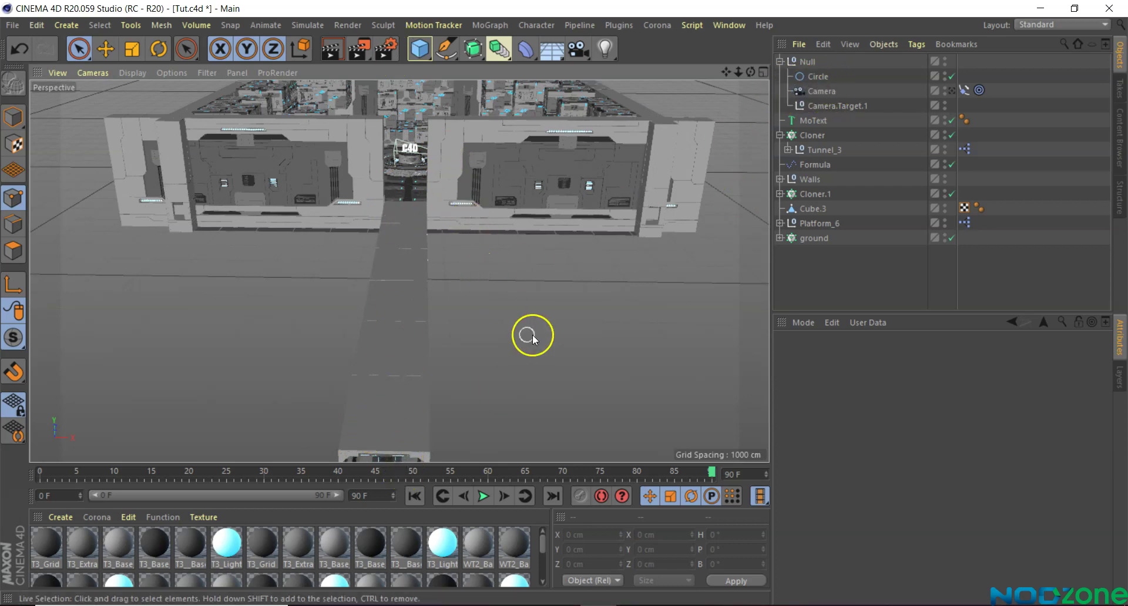
Switch to the Top view with F2, zoom in, and activate the Bezier Pen tool.
{"action": "key", "text": "F2"}
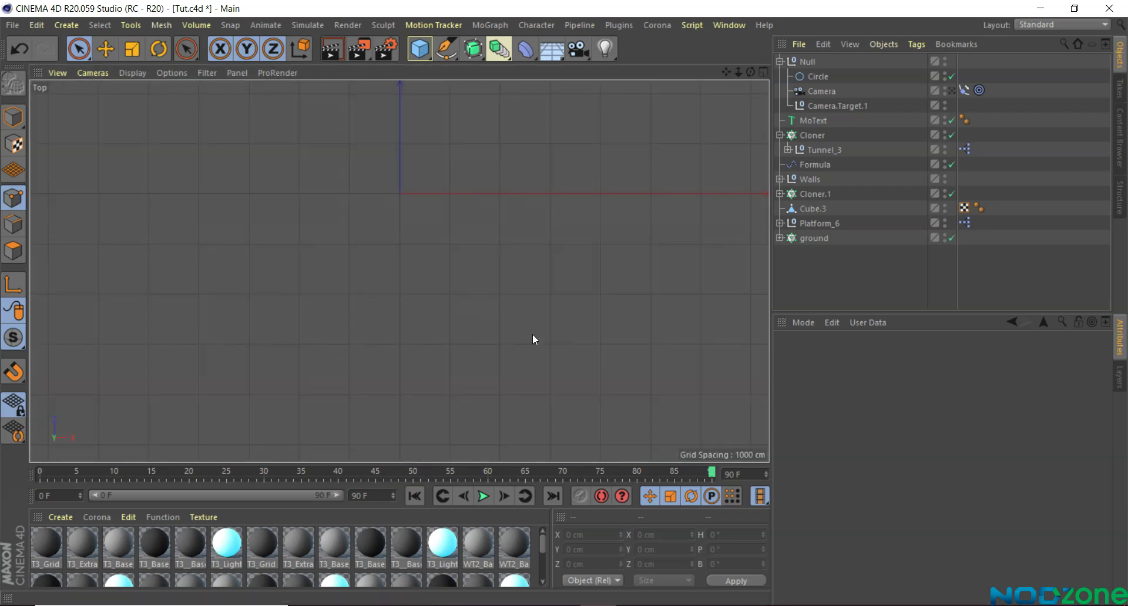
{"action": "scroll", "coordinate": [472, 247], "scroll_direction": "down", "scroll_amount": 2}
{"action": "scroll", "coordinate": [472, 253], "scroll_direction": "down", "scroll_amount": 2}
{"action": "scroll", "coordinate": [471, 254], "scroll_direction": "down", "scroll_amount": 3}
{"action": "scroll", "coordinate": [458, 329], "scroll_direction": "down", "scroll_amount": 2}
{"action": "scroll", "coordinate": [488, 388], "scroll_direction": "up", "scroll_amount": 2}
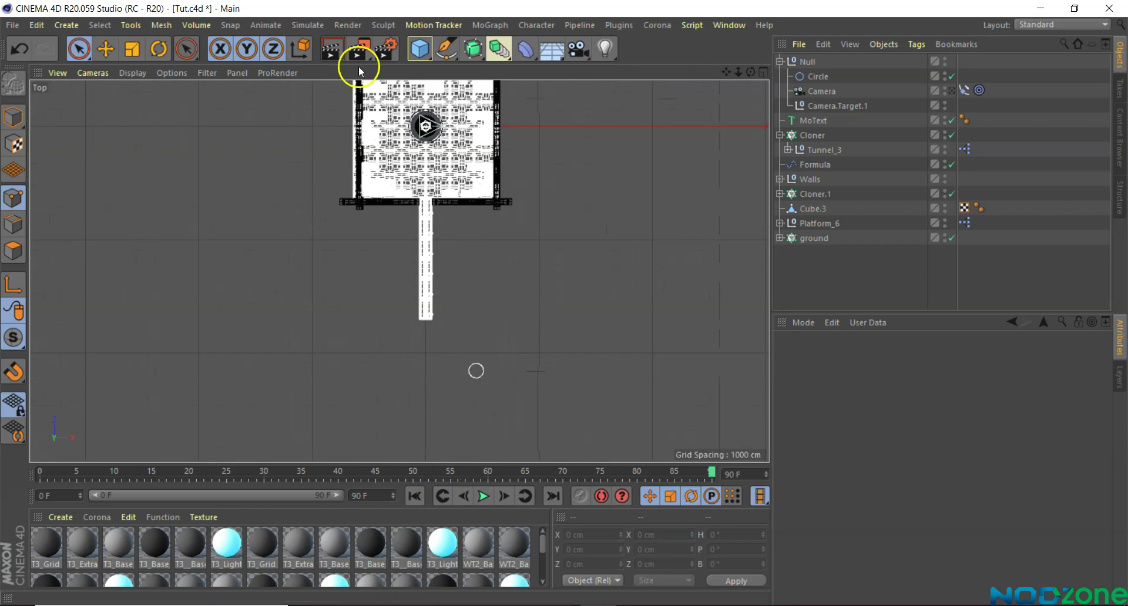
{"action": "scroll", "coordinate": [423, 118], "scroll_direction": "up", "scroll_amount": 2}
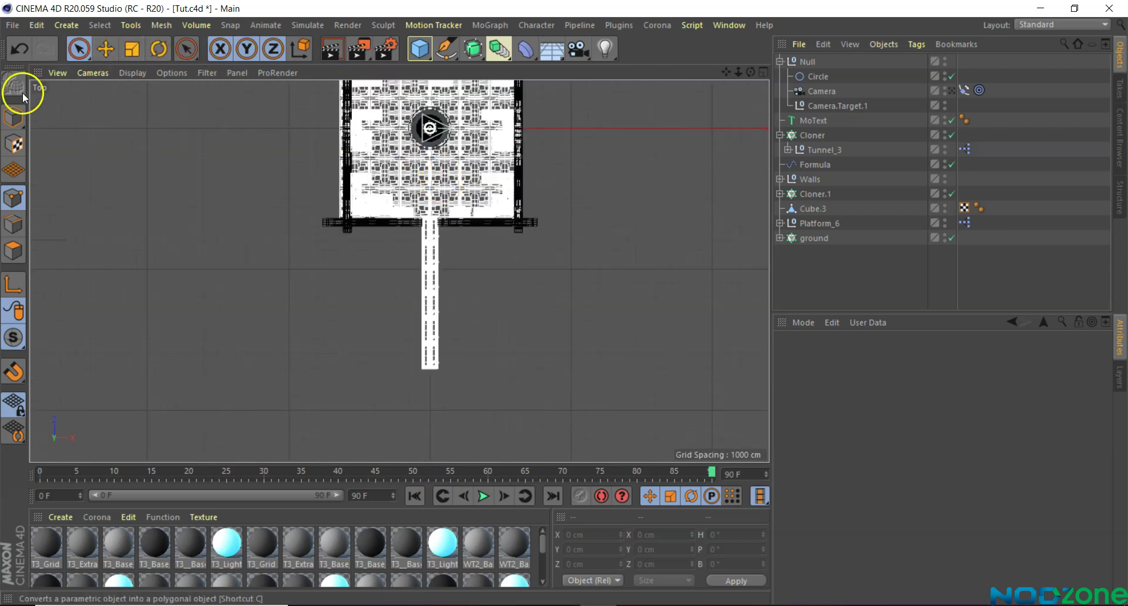
{"action": "left_click", "coordinate": [445, 49]}
{"action": "scroll", "coordinate": [428, 88], "scroll_direction": "up", "scroll_amount": 1}
{"action": "scroll", "coordinate": [426, 91], "scroll_direction": "up", "scroll_amount": 1}
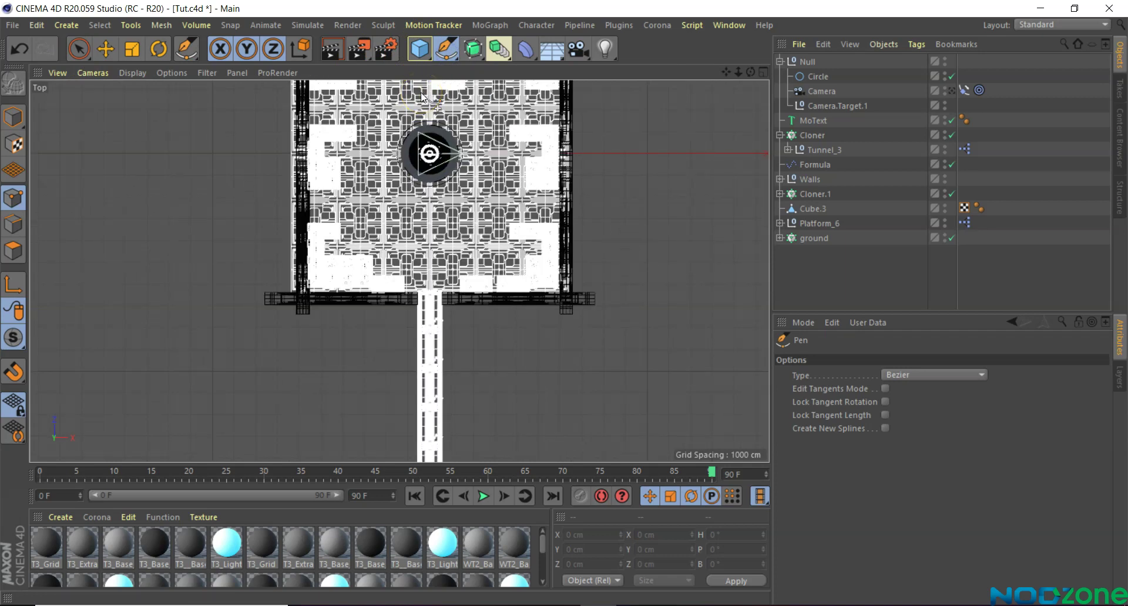
{"action": "scroll", "coordinate": [421, 97], "scroll_direction": "down", "scroll_amount": 1}
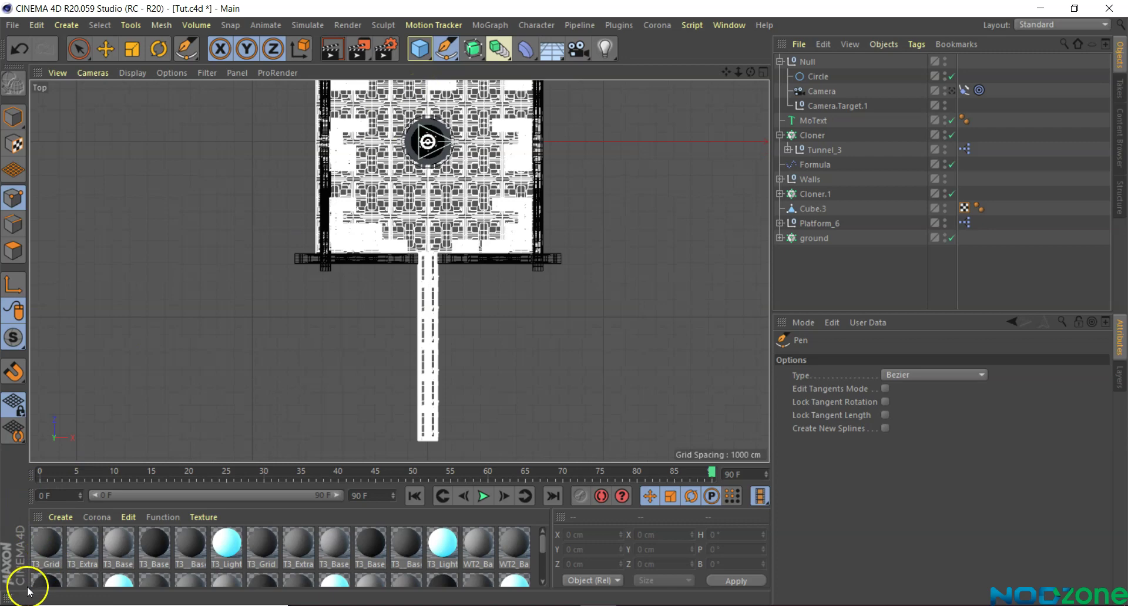